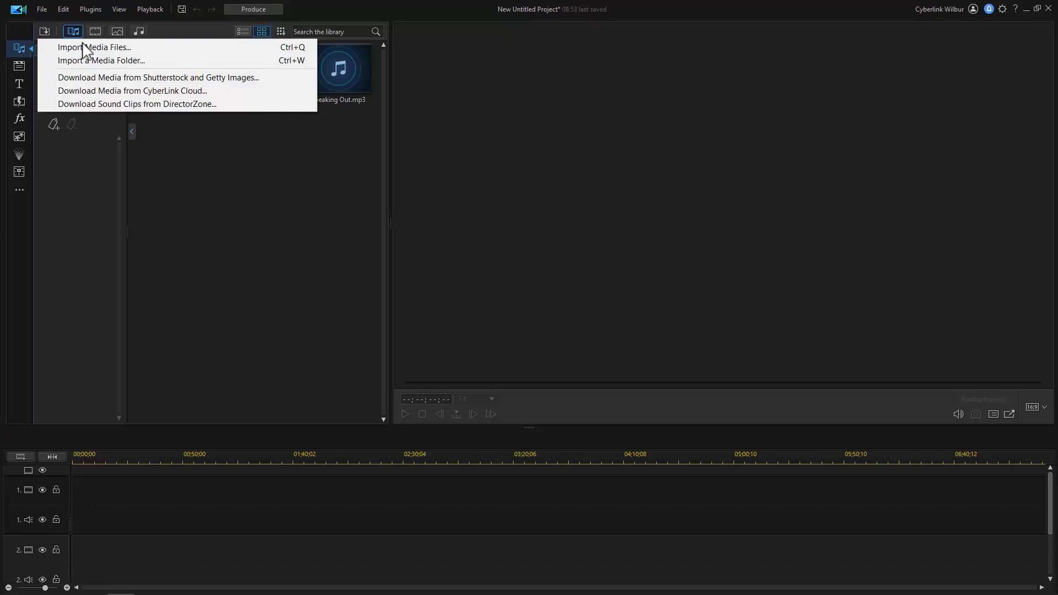
Import the boats-and-yachts, Palm Jumeirah and downtown Los Angeles 4K clips with shadow files enabled.
click(85, 45)
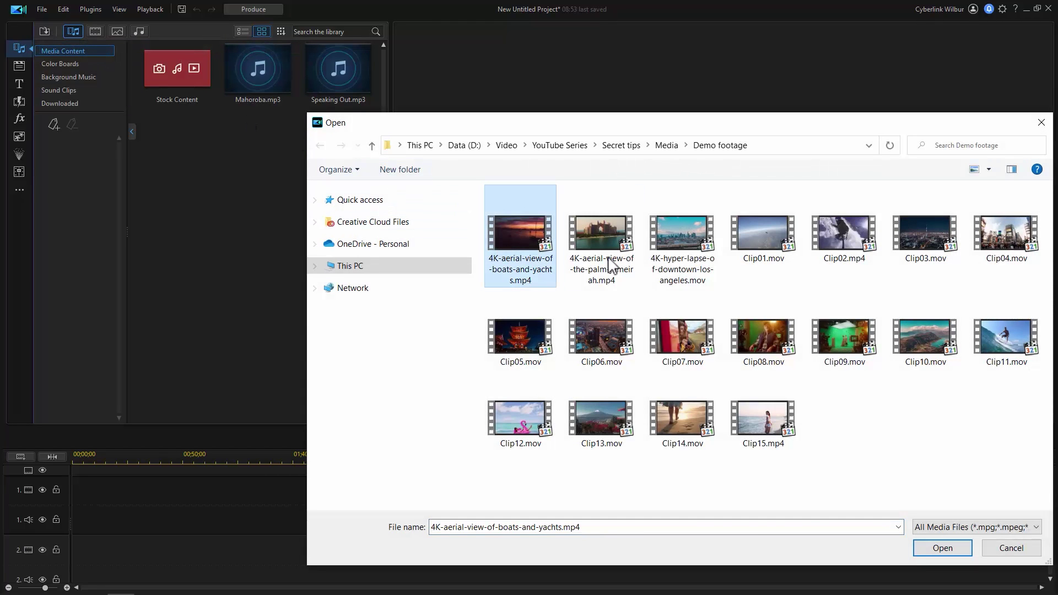
shift+click(695, 278)
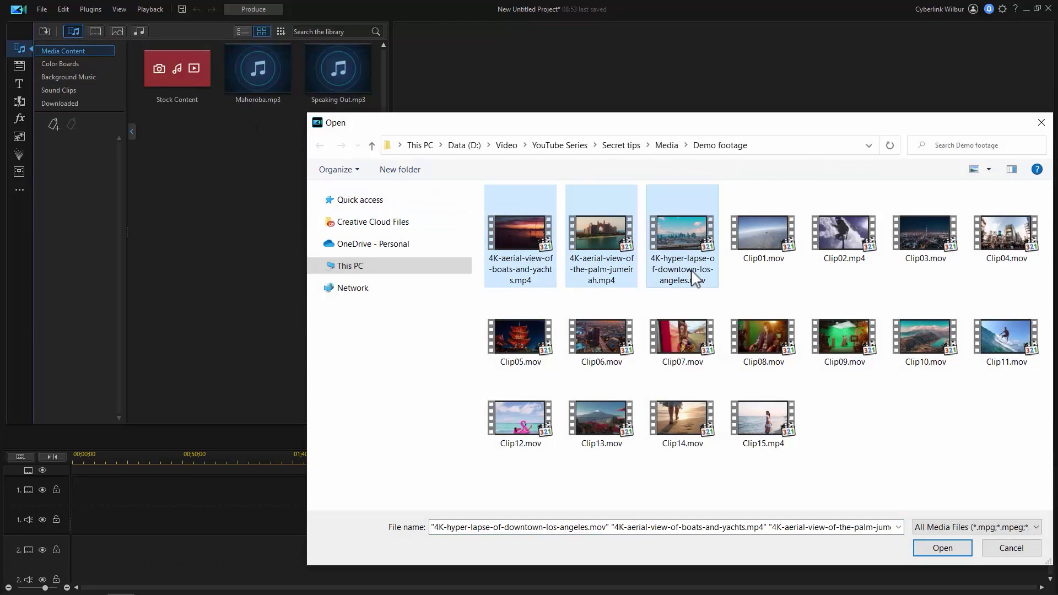
click(942, 548)
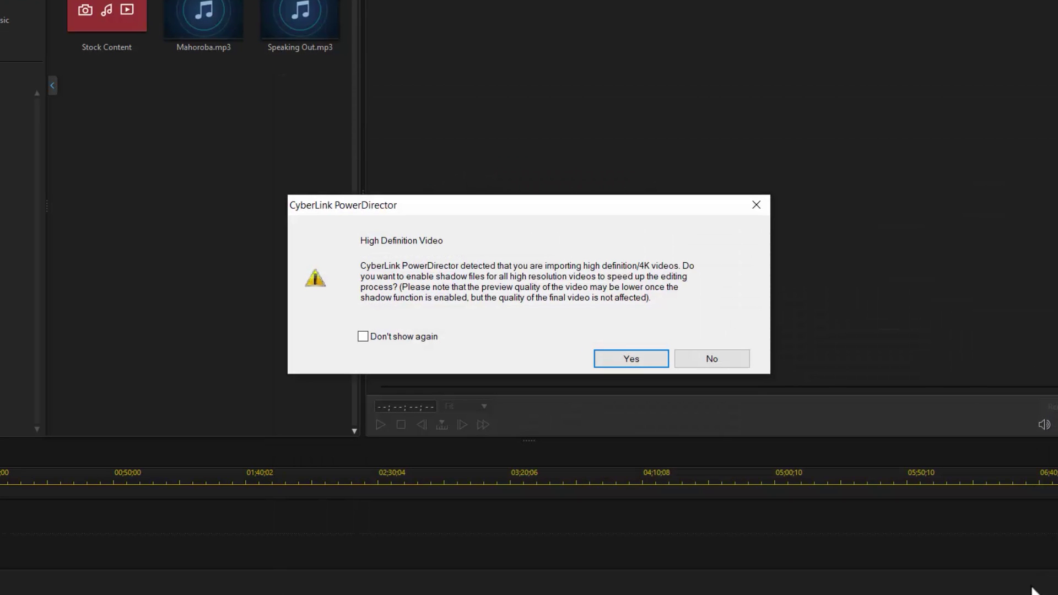
click(654, 362)
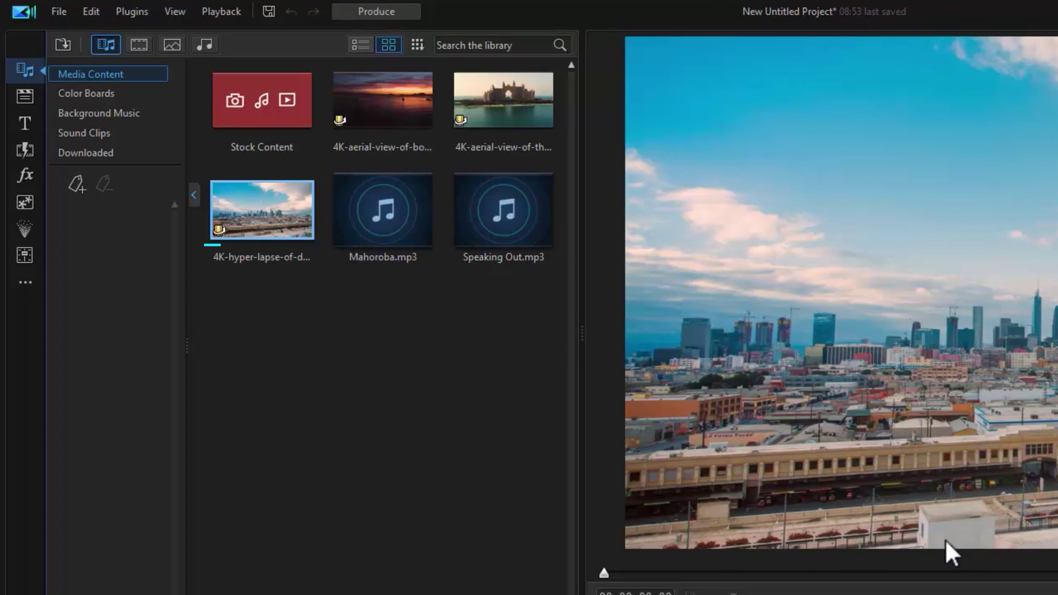
In Preferences, keep the shadow file resolution at 1280 x 720.
click(91, 12)
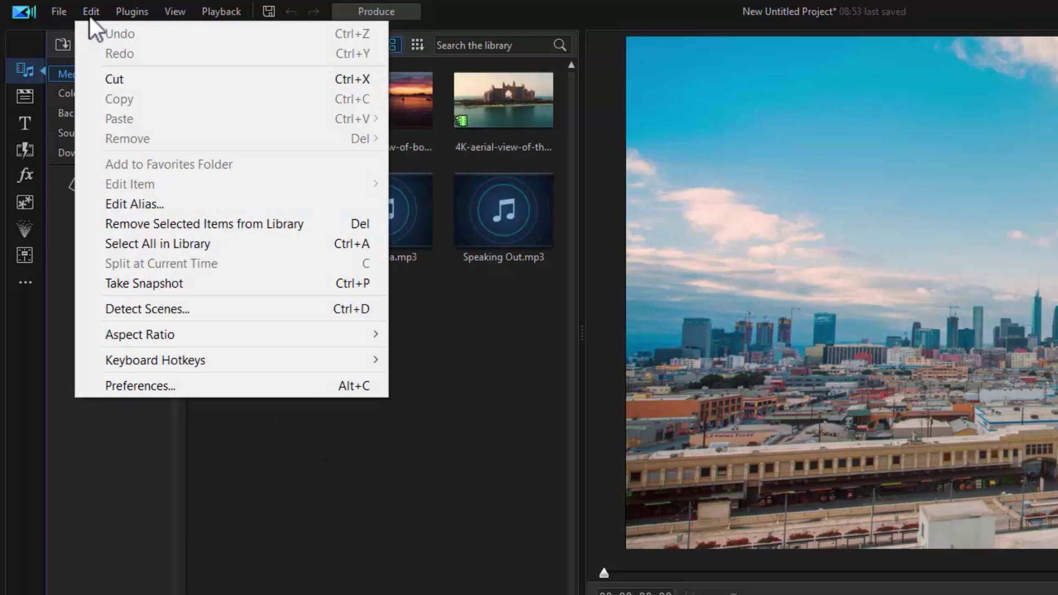
click(301, 381)
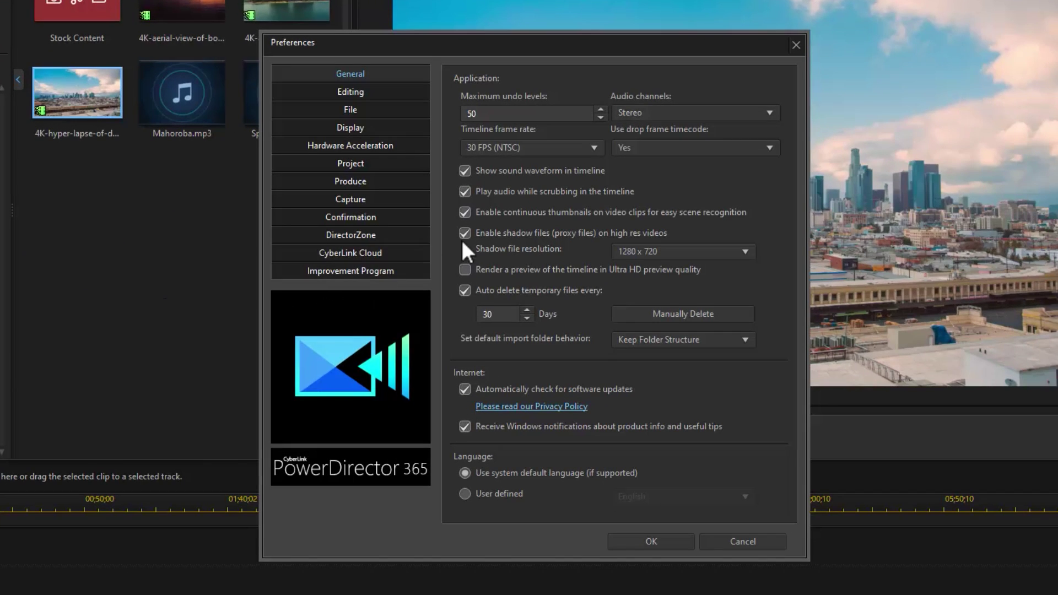
click(648, 252)
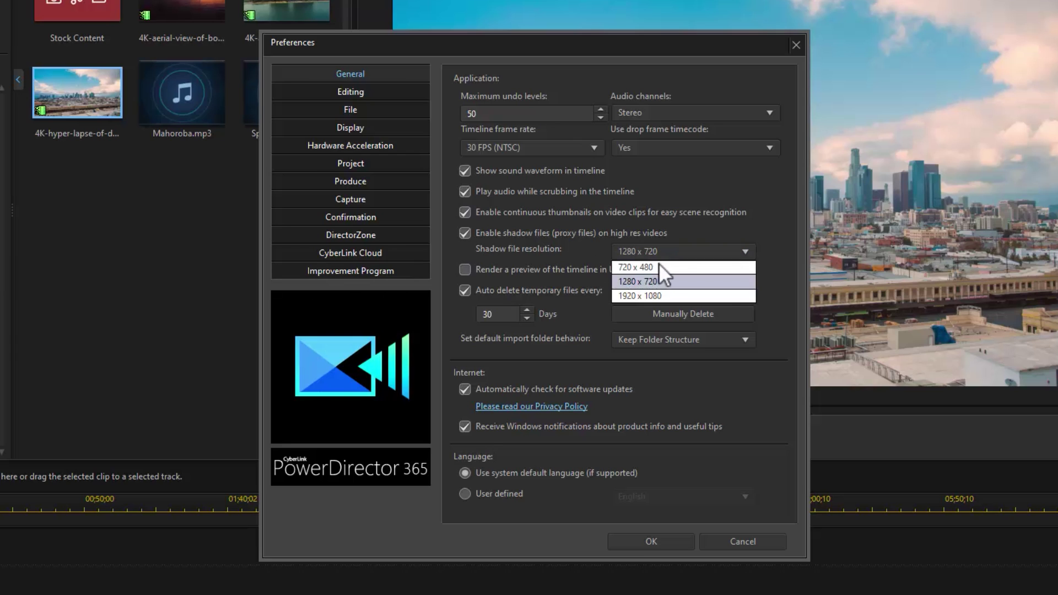
click(680, 287)
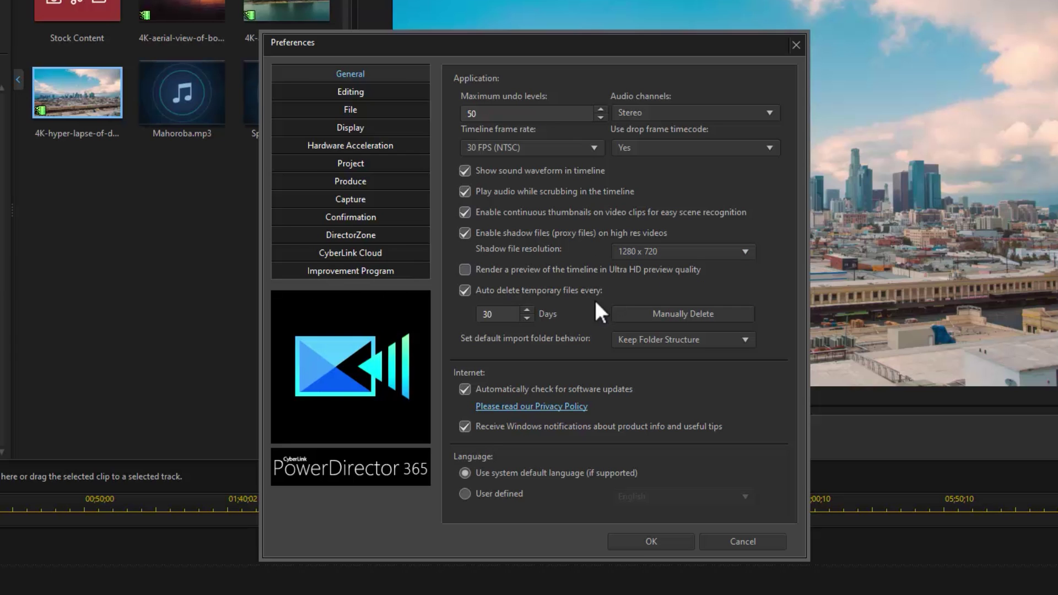
Lower temp-file auto-delete to 20 days and check all temporary files for manual deletion.
click(527, 318)
click(527, 318)
click(527, 318)
click(527, 318)
click(527, 318)
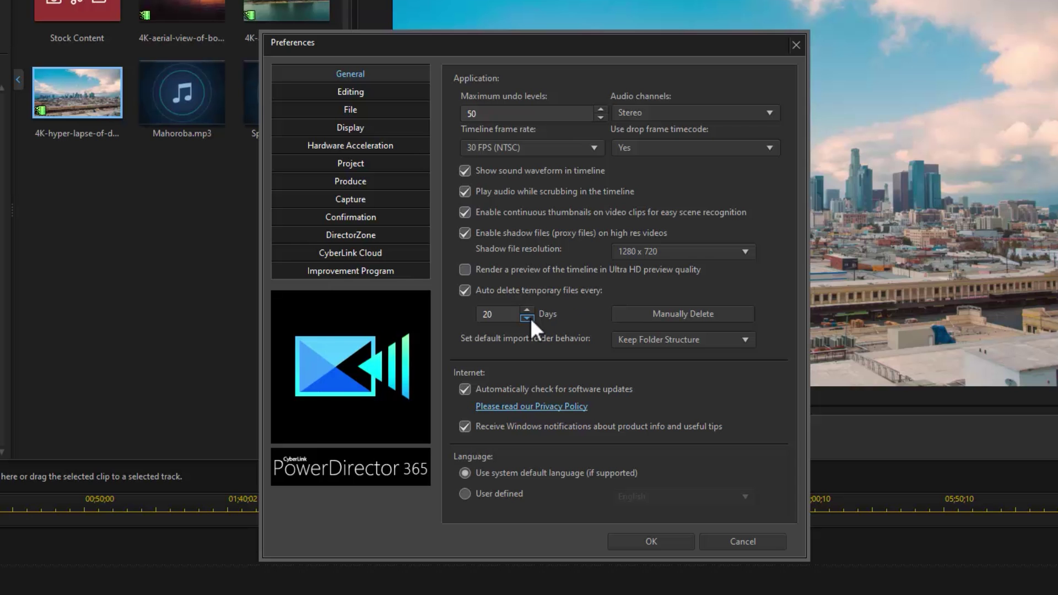
click(716, 314)
click(708, 156)
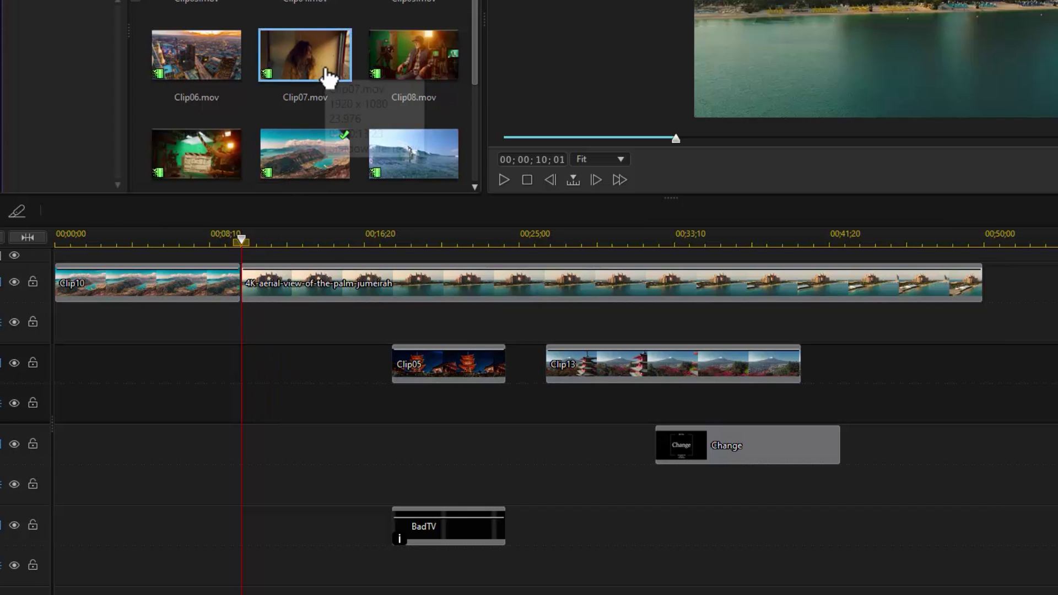
Overwrite with Clip07 after Clip10, and trim Clip03 to fit the gap before Clip13.
drag(248, 279, 240, 285)
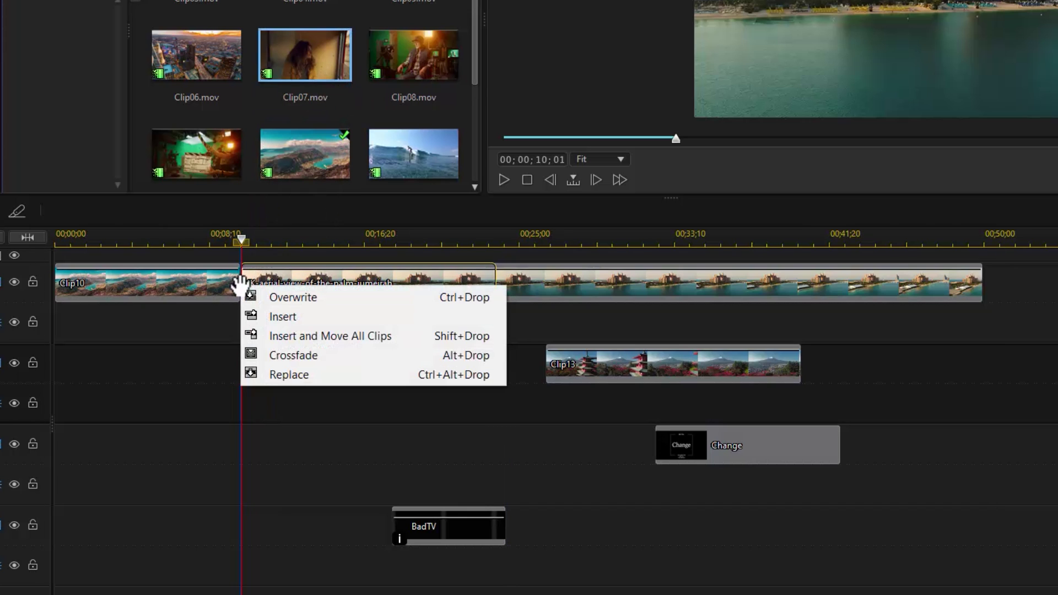
click(260, 291)
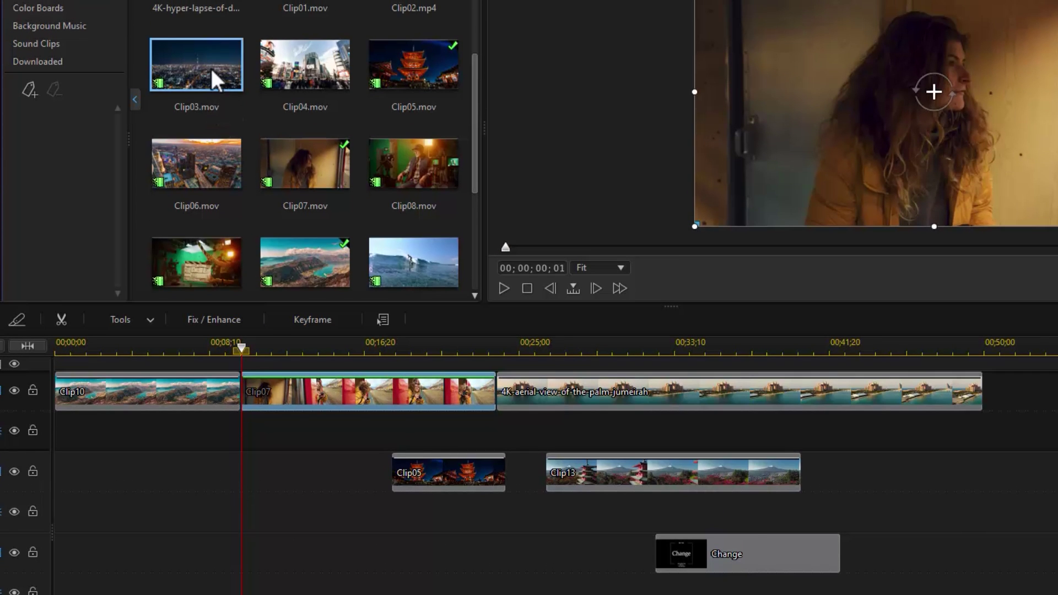
drag(213, 73, 510, 480)
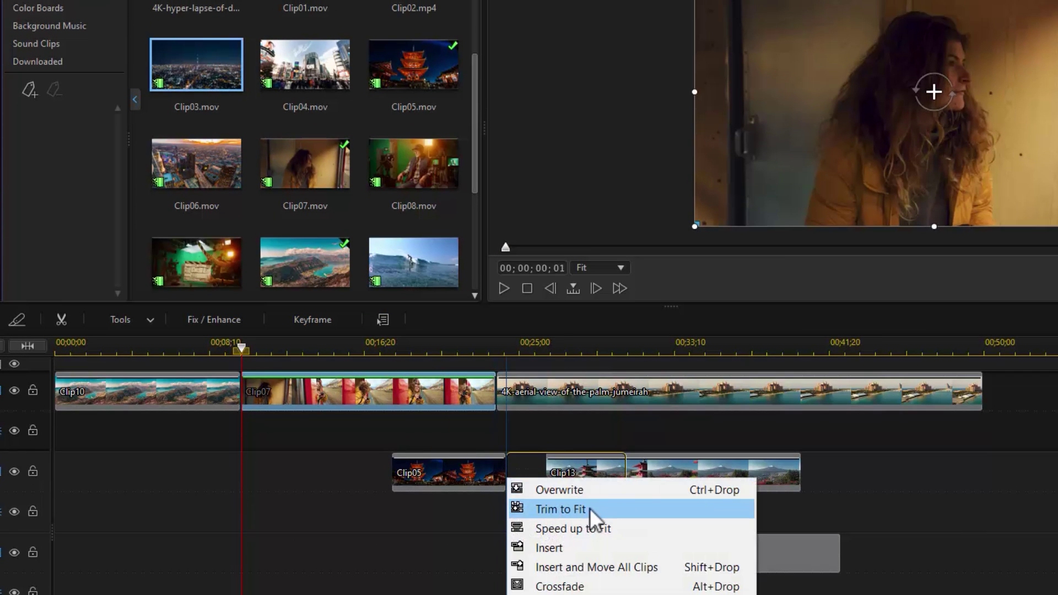
click(590, 509)
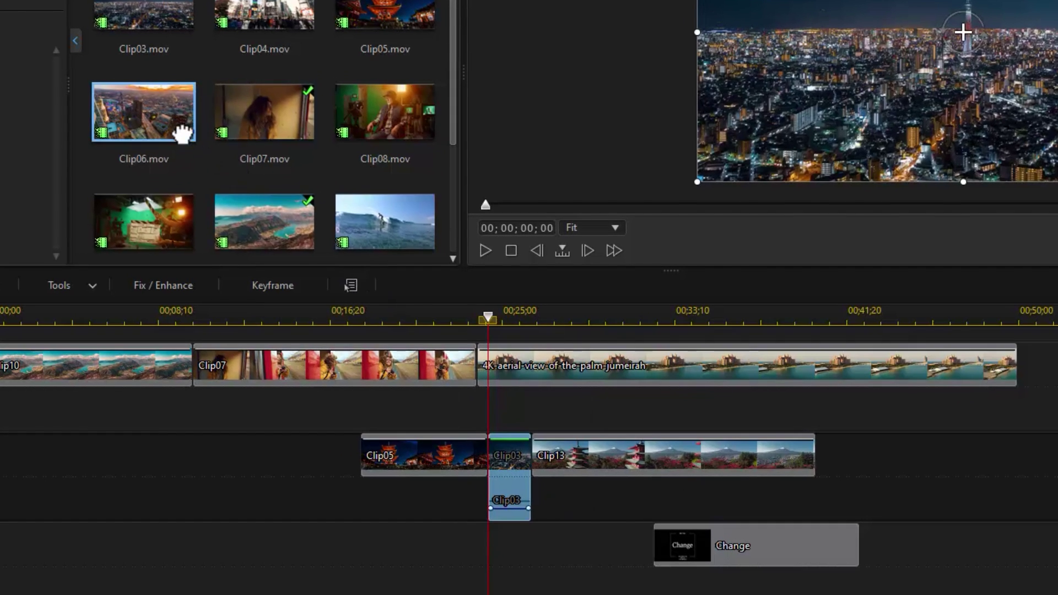
Insert Clip06 before the Palm Jumeirah clip, shifting clips on all tracks to the right.
drag(182, 132, 480, 375)
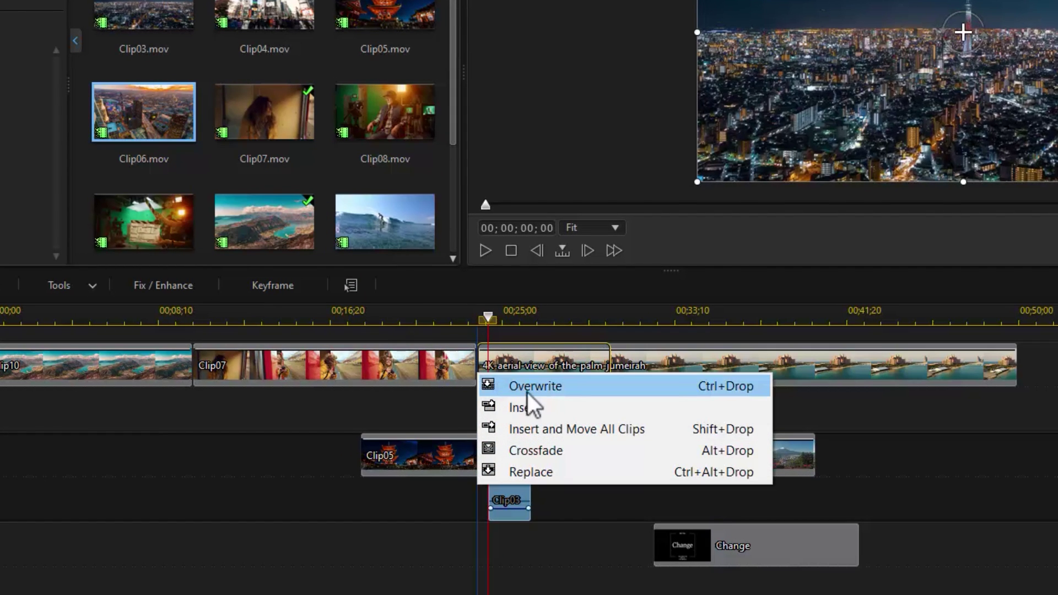
click(574, 408)
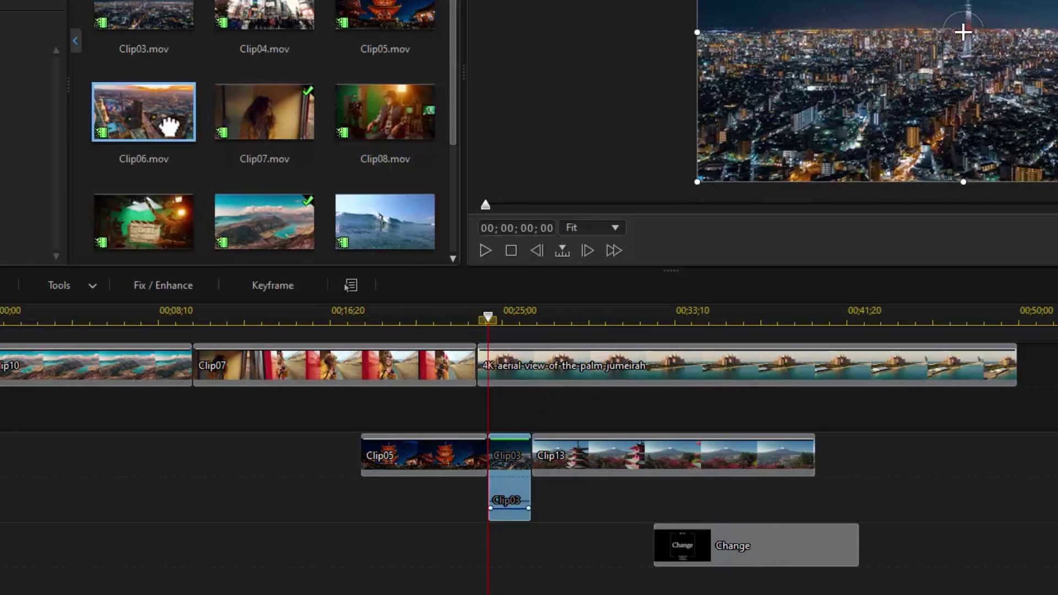
drag(166, 114, 480, 364)
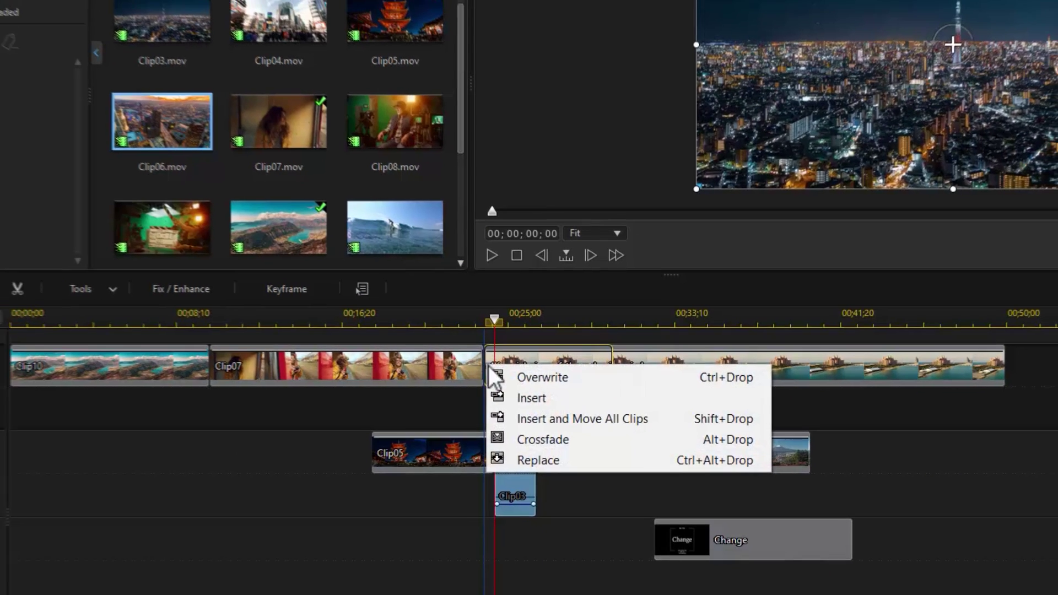
click(661, 420)
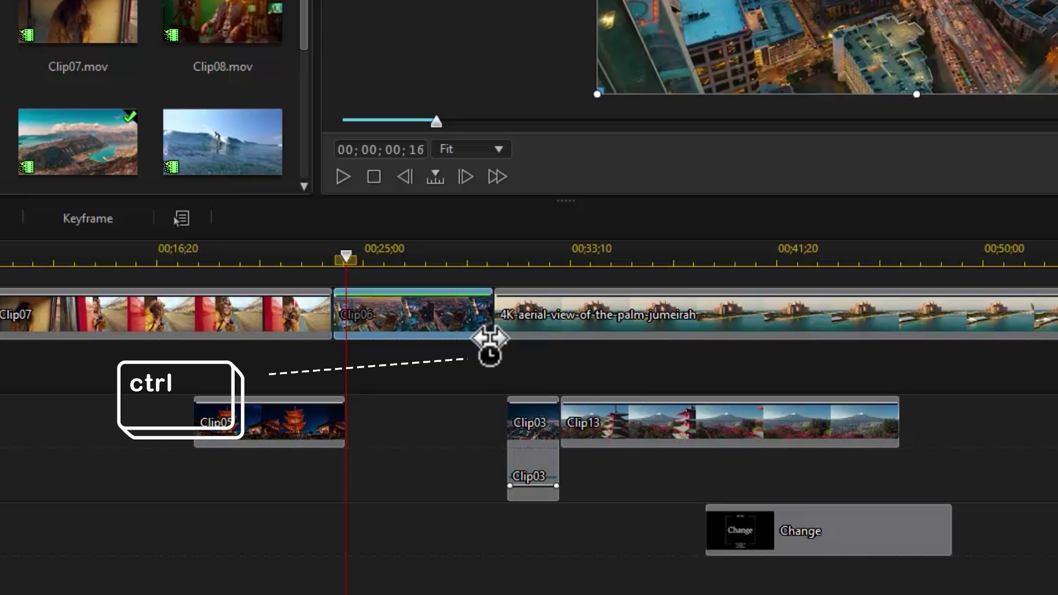
Shorten Clip06's end with Trim and Move All Clips so later clips shift left.
drag(489, 337, 377, 340)
click(444, 406)
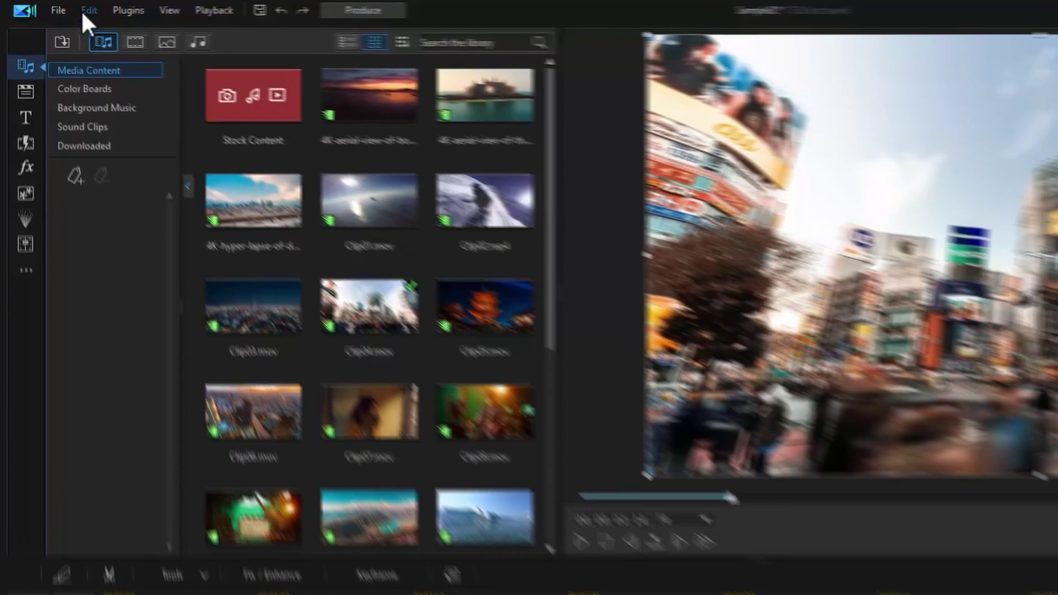
Customize the Split clip hotkey to C, then press C to split Clip04 at the playhead.
click(59, 10)
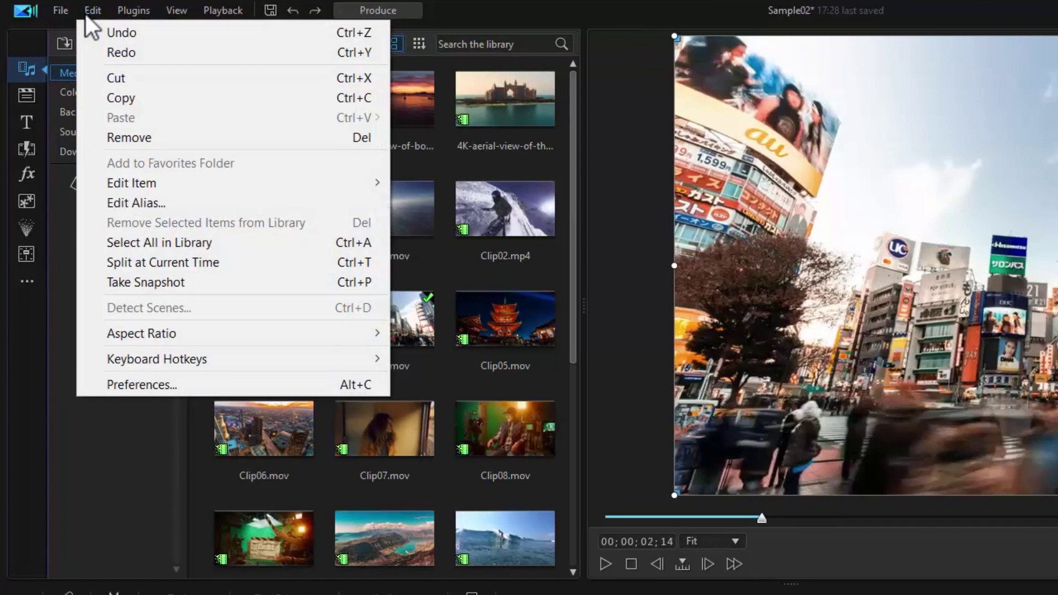
mouse_move(323, 357)
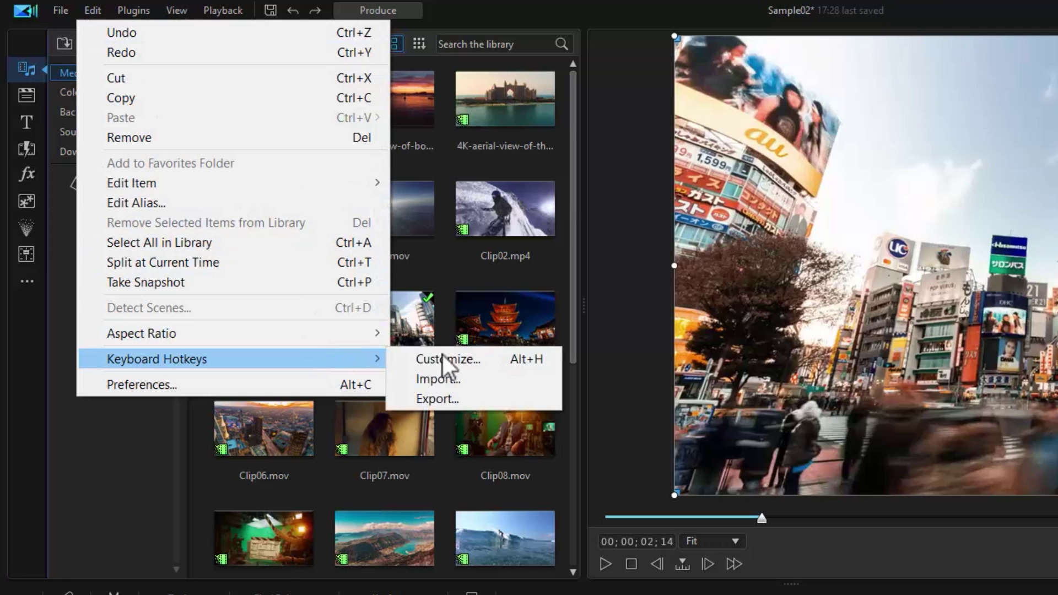
click(498, 358)
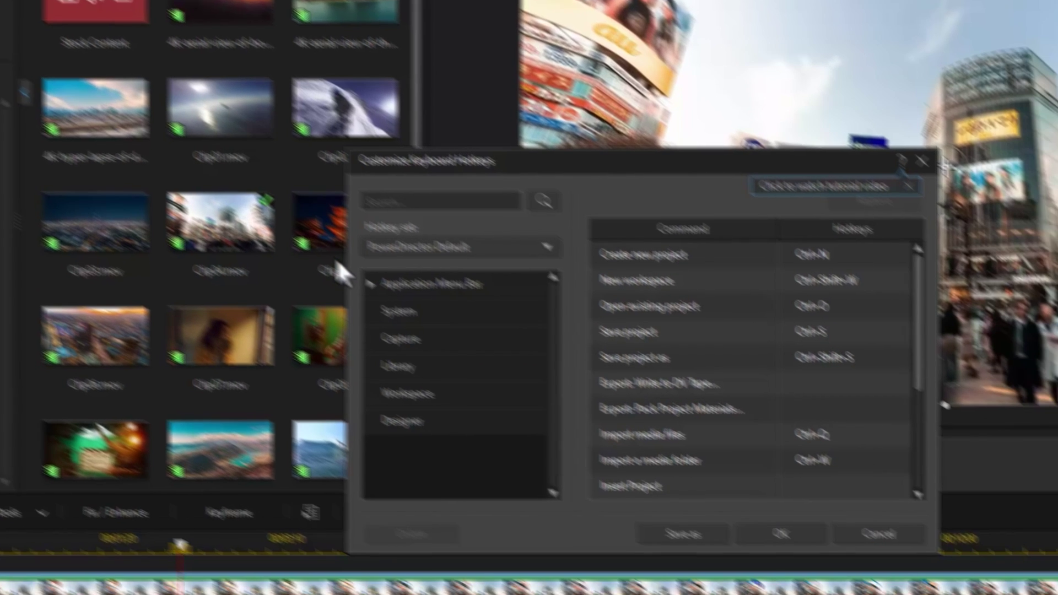
click(371, 284)
click(458, 337)
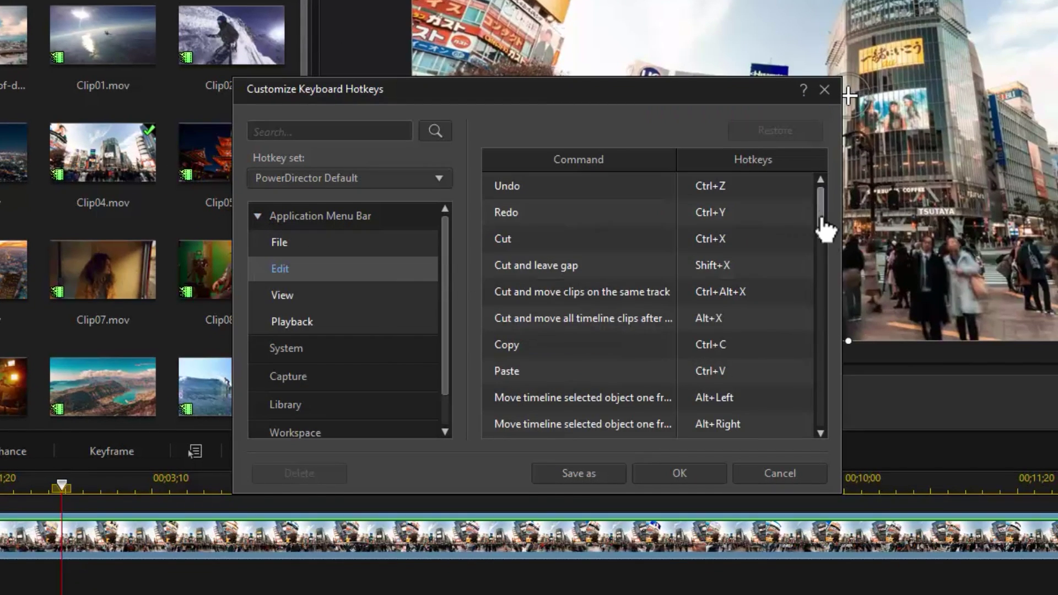
drag(825, 229, 813, 359)
click(780, 346)
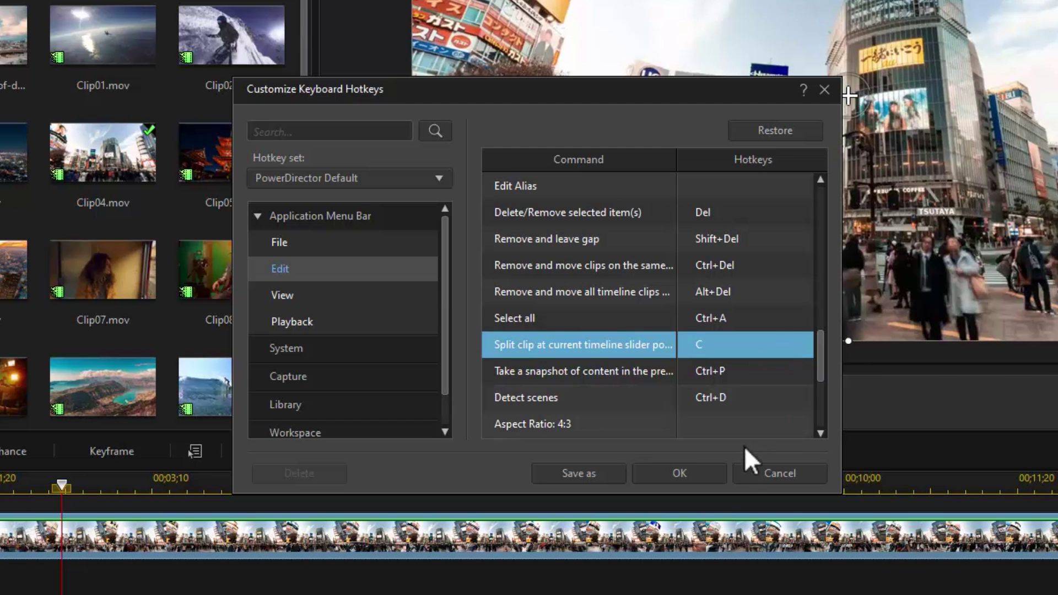
click(680, 474)
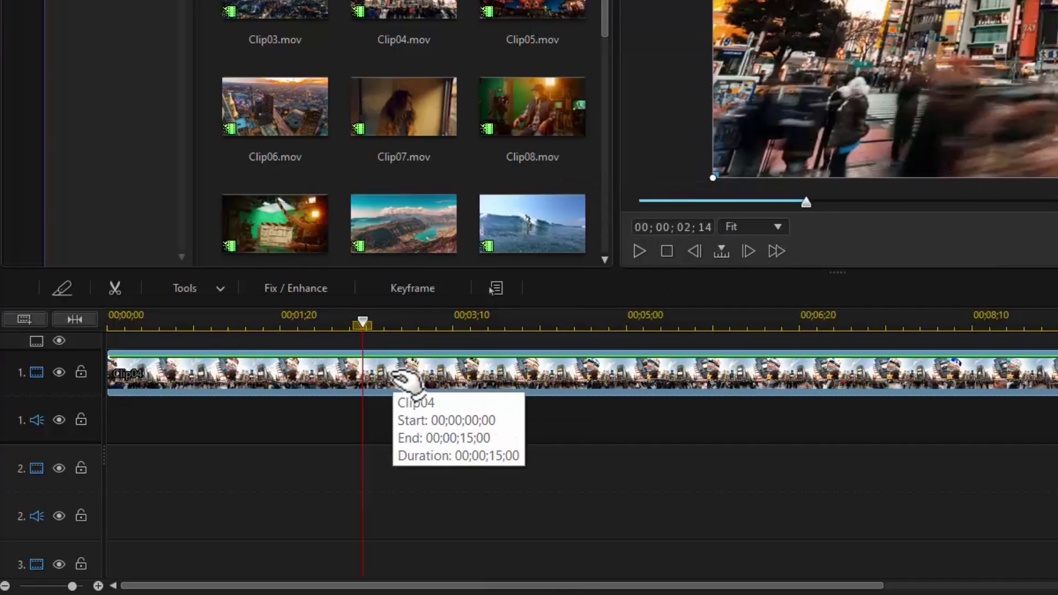
key(c)
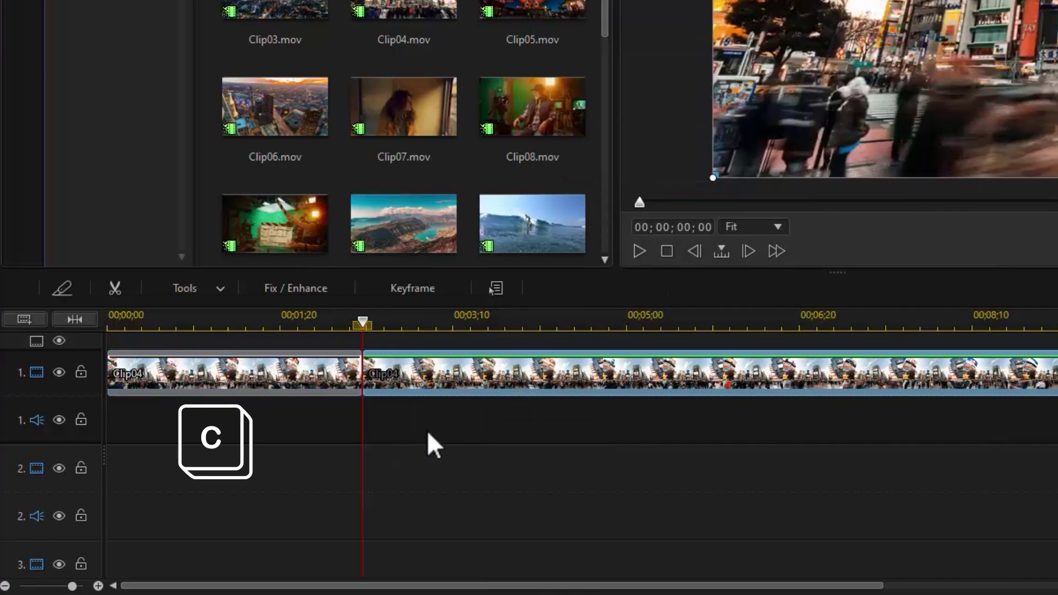
key(Up)
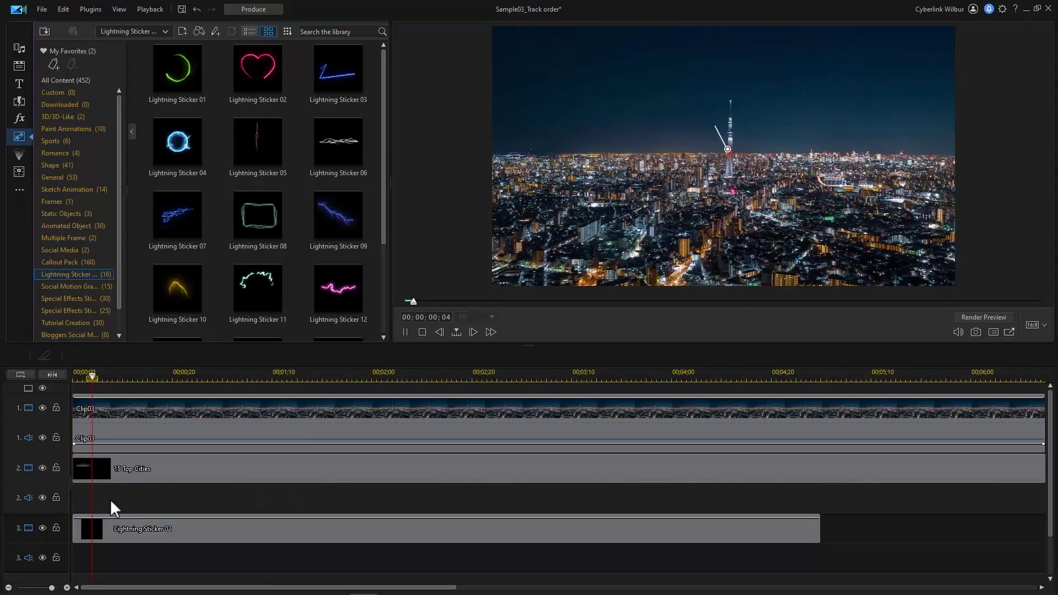
Stop playback and drag the Lightning Sticker 02 track below the 15 Top Cities track.
key(space)
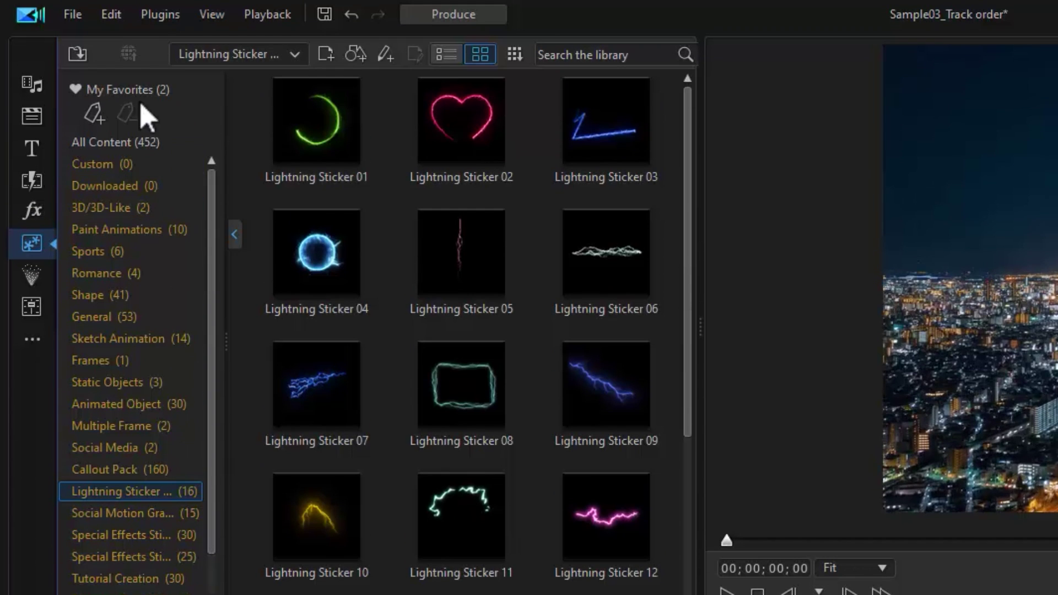
click(111, 14)
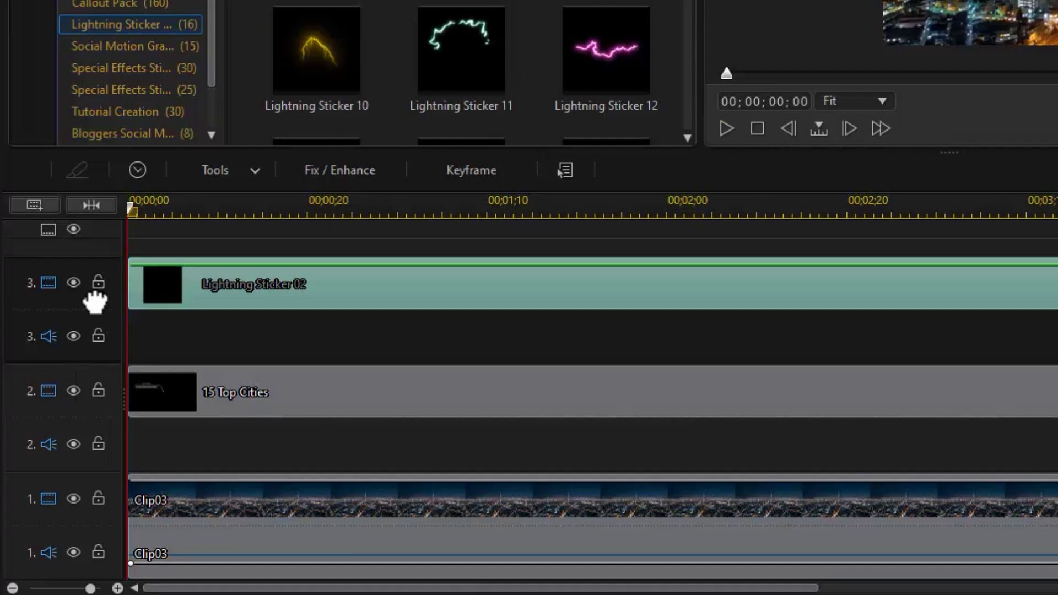
drag(97, 417, 101, 493)
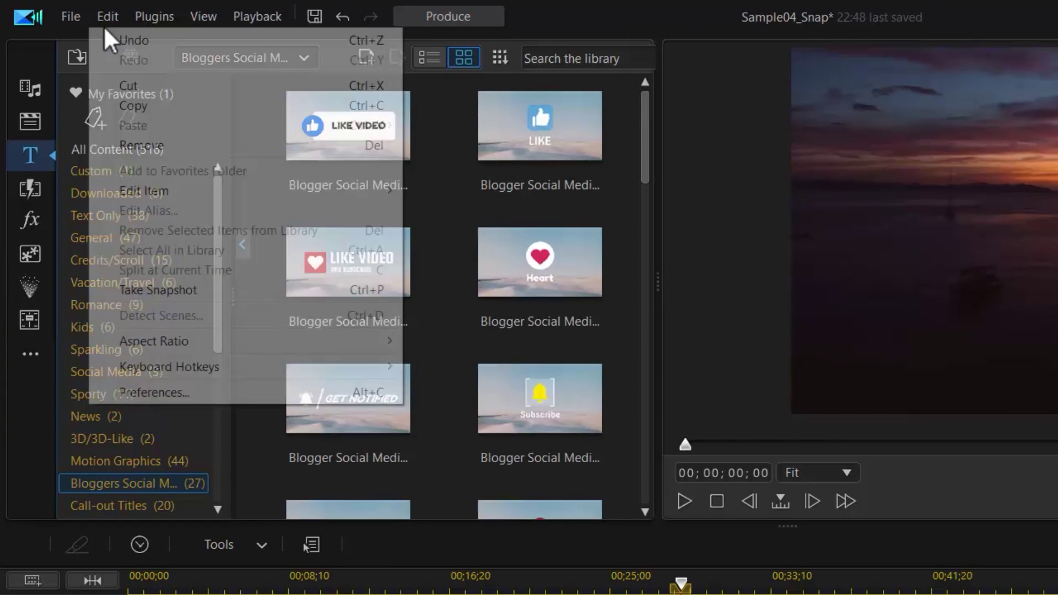
Check Editing preferences, then snap the LIKE VIDEO title to the boat clip's start at 00;00;26;29.
click(358, 392)
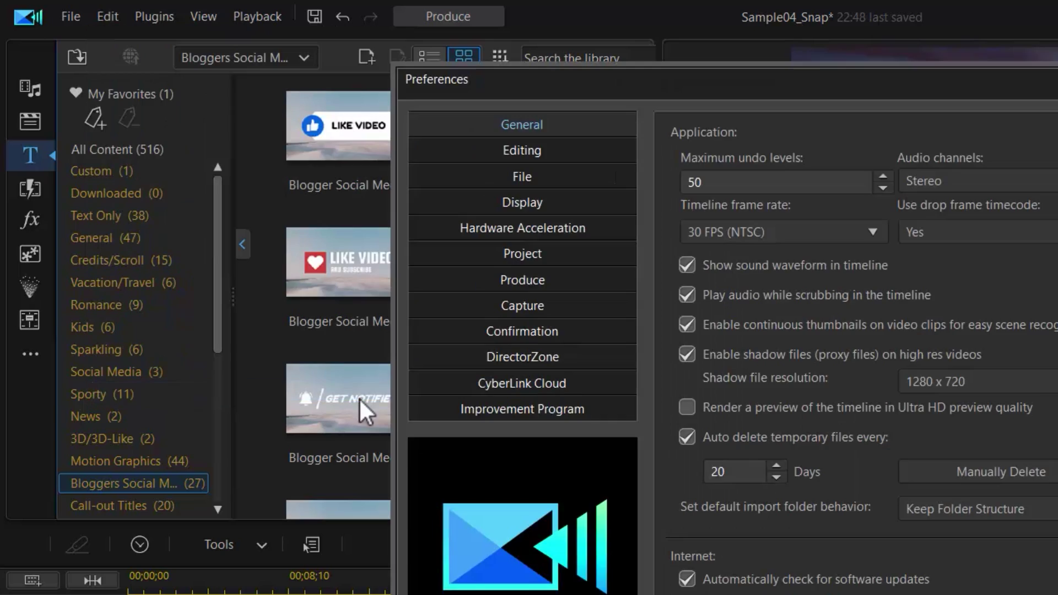
click(577, 150)
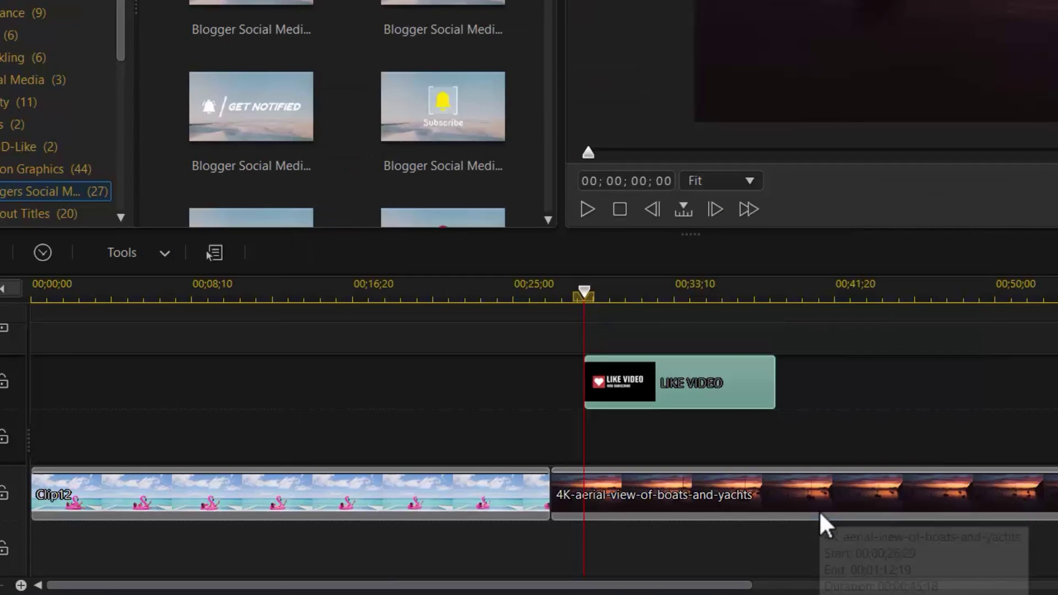
drag(761, 399, 727, 399)
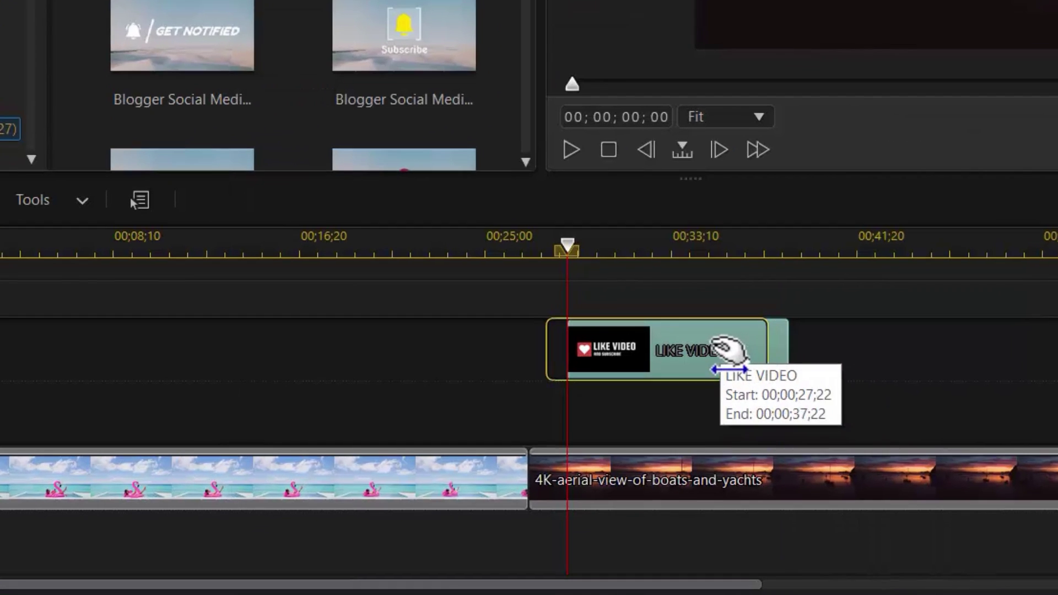
drag(716, 333, 717, 334)
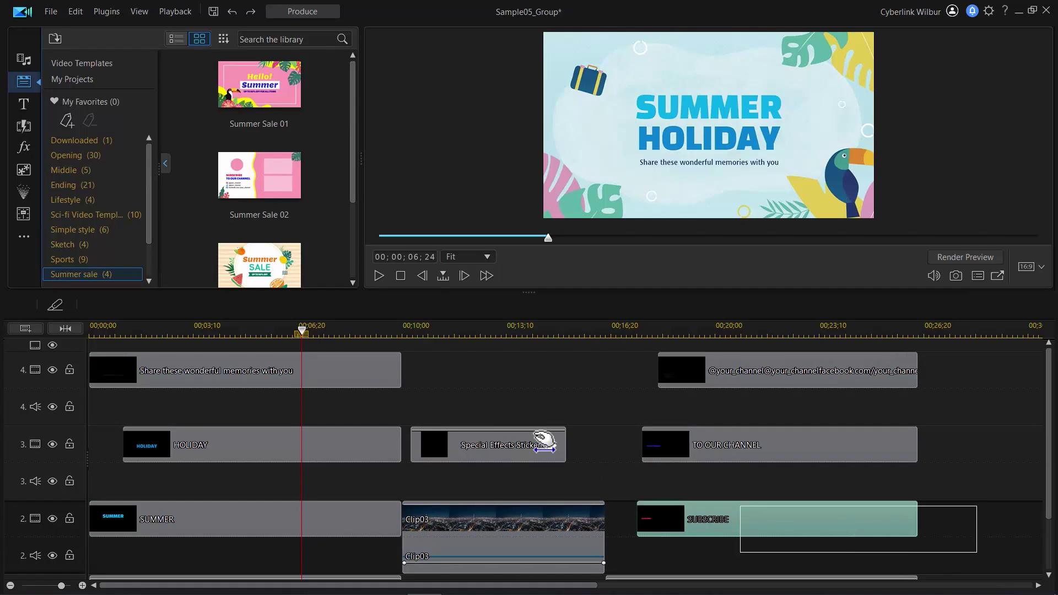
right_click(361, 376)
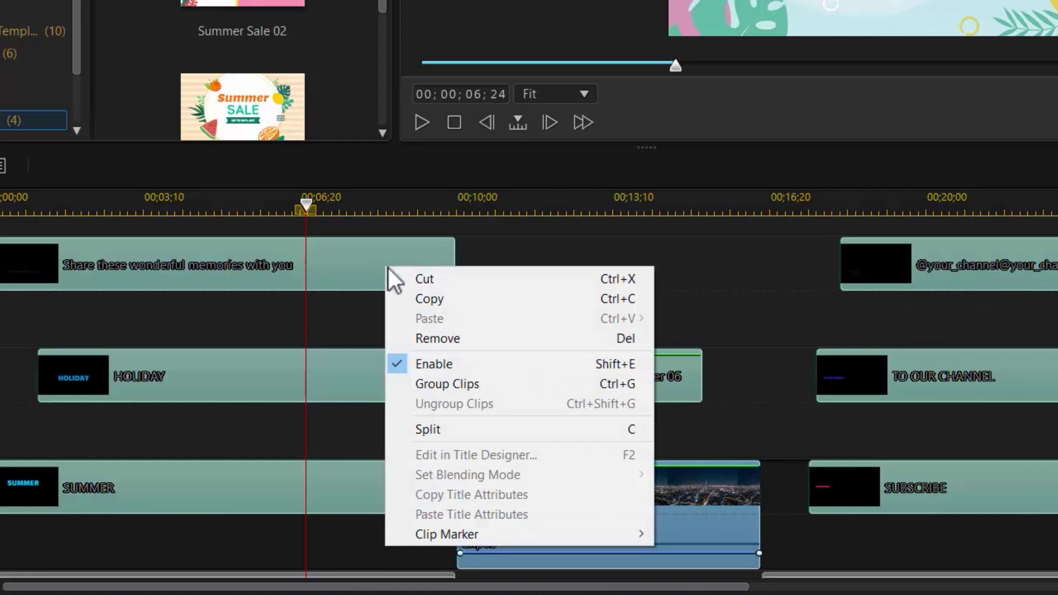
Group the selected title, sticker and Clip03 clips with Group Clips.
click(524, 385)
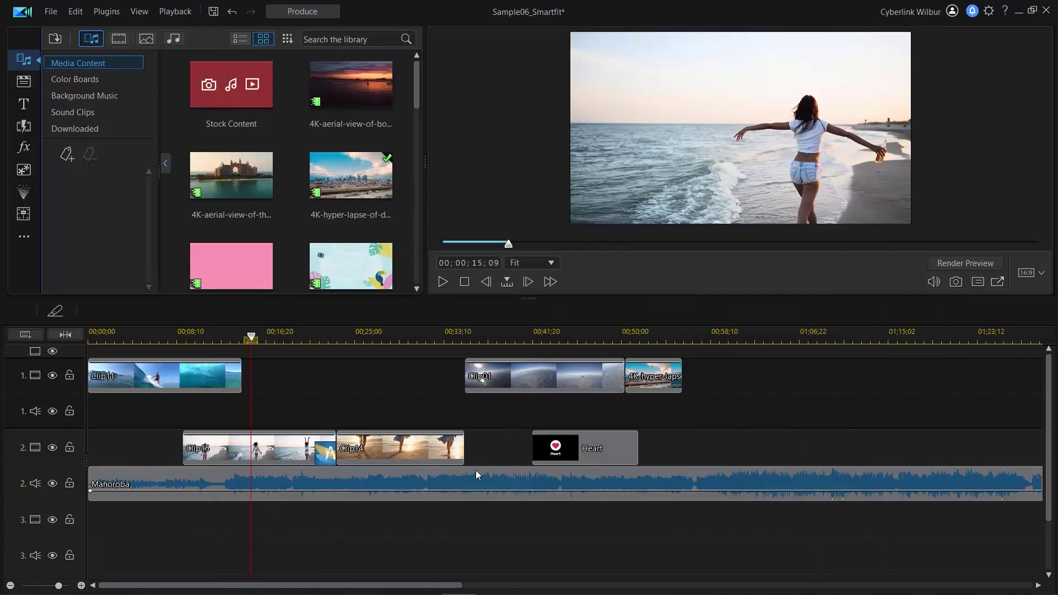
Smart-fit the Mahoroba music clip using 'Fit audio to end of project'.
click(472, 468)
click(160, 314)
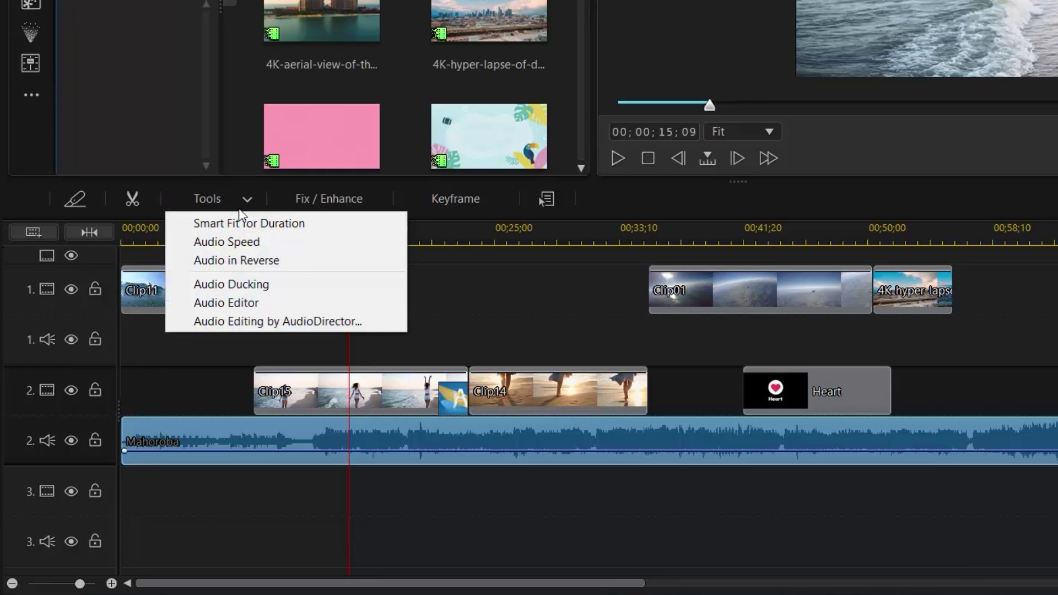
click(359, 223)
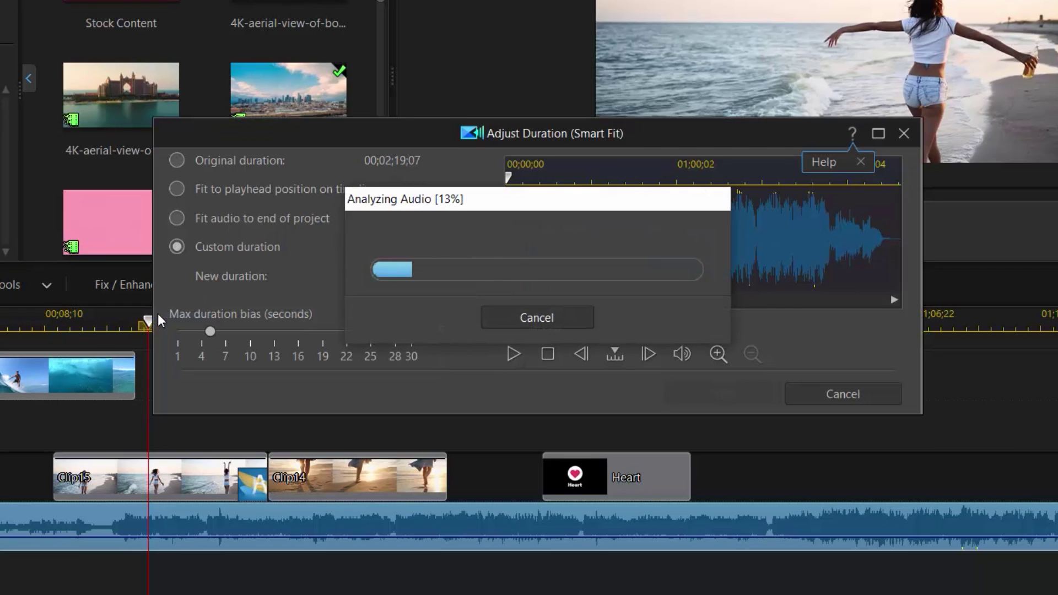
click(178, 187)
click(178, 220)
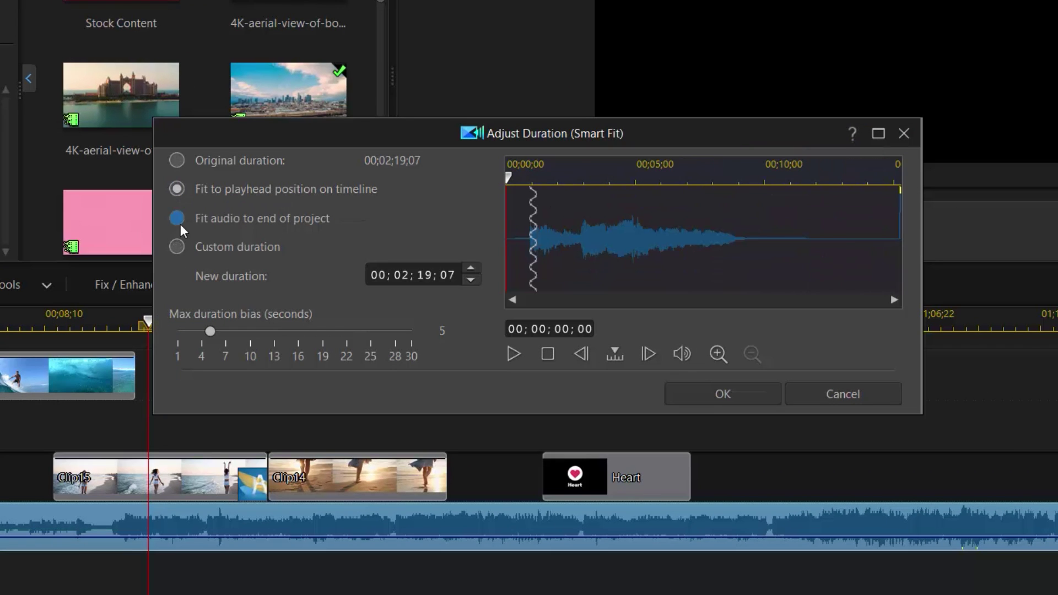
click(740, 398)
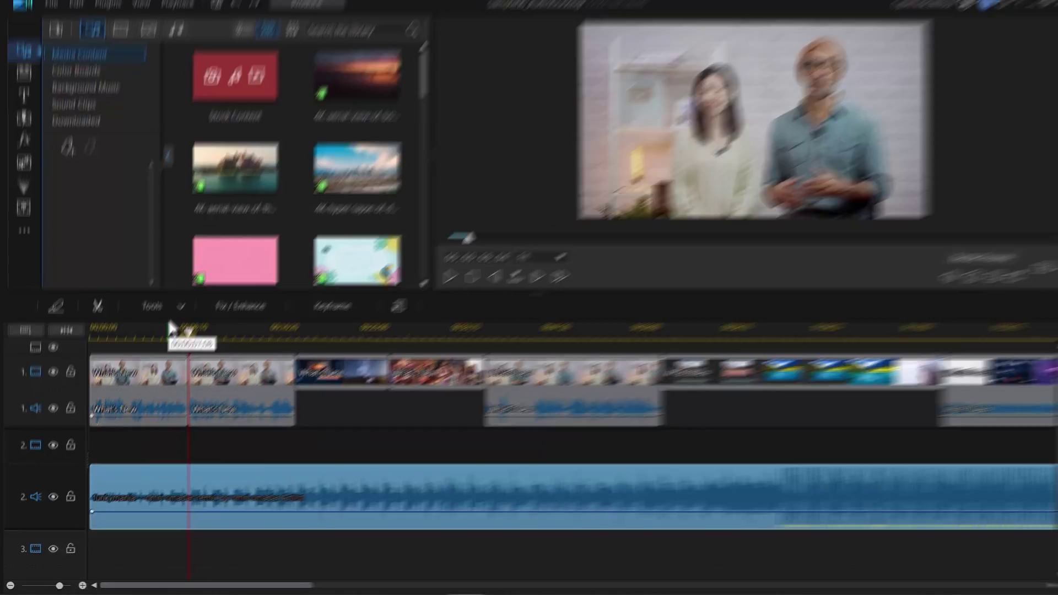
Apply Audio Ducking to the funkymania music under What's New, then nudge one volume keyframe up.
click(175, 311)
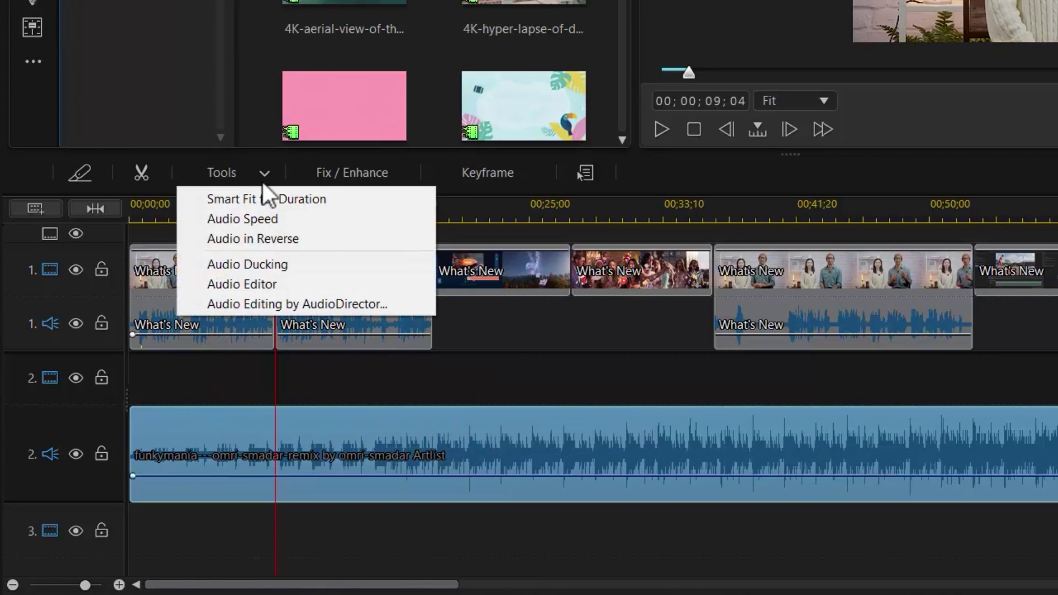
click(386, 266)
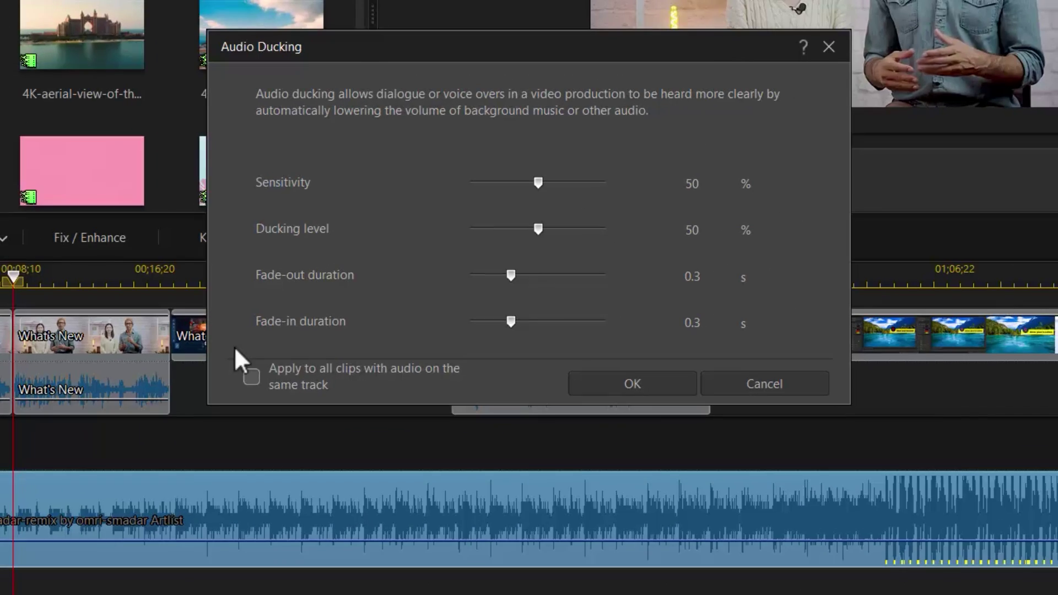
click(659, 388)
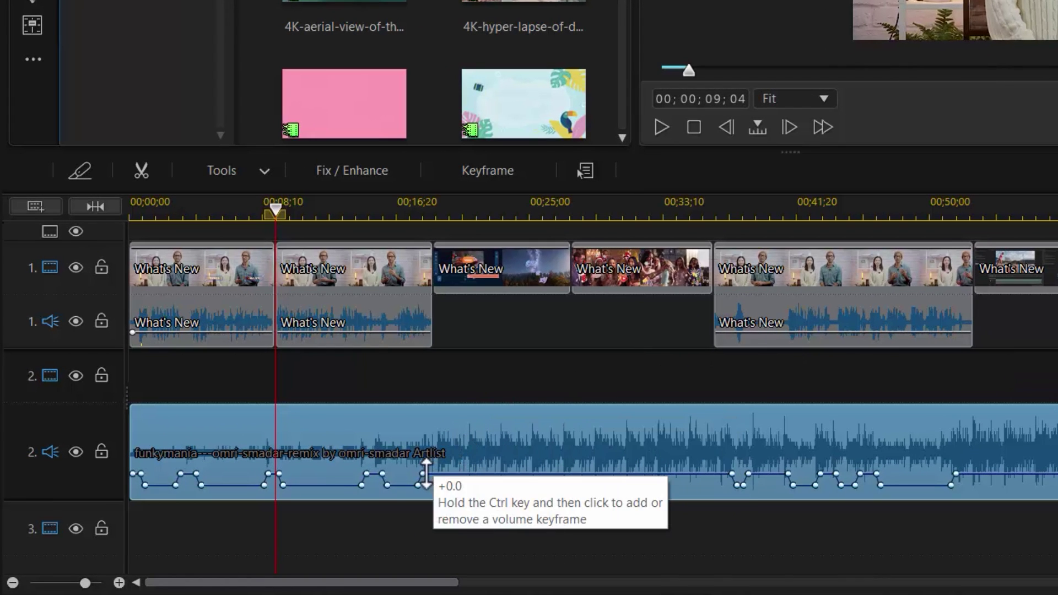
drag(425, 473, 429, 469)
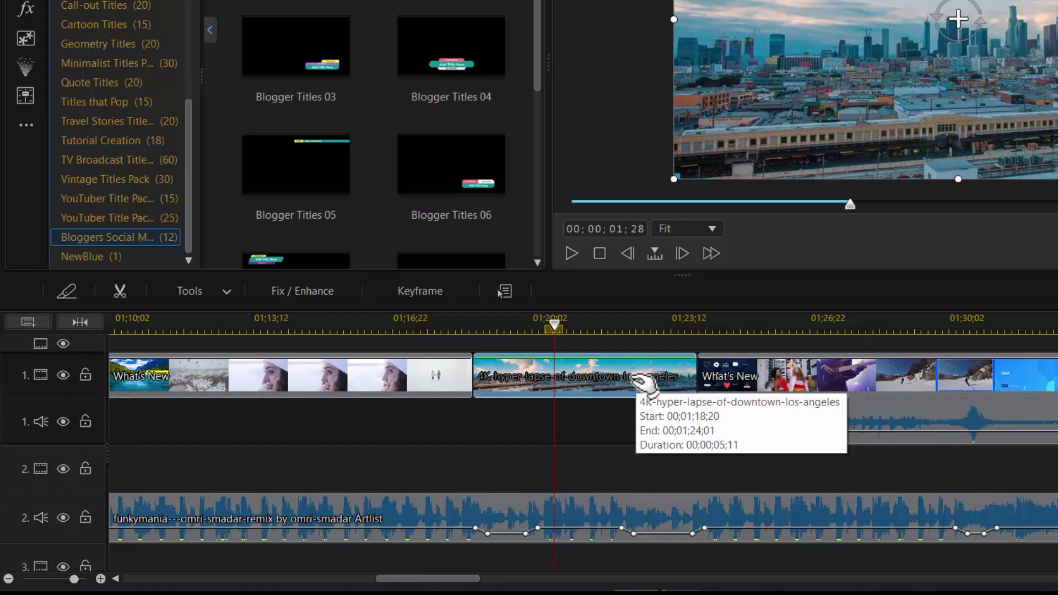
Open the Fix / Enhance options for the downtown Los Angeles hyper-lapse clip.
click(346, 286)
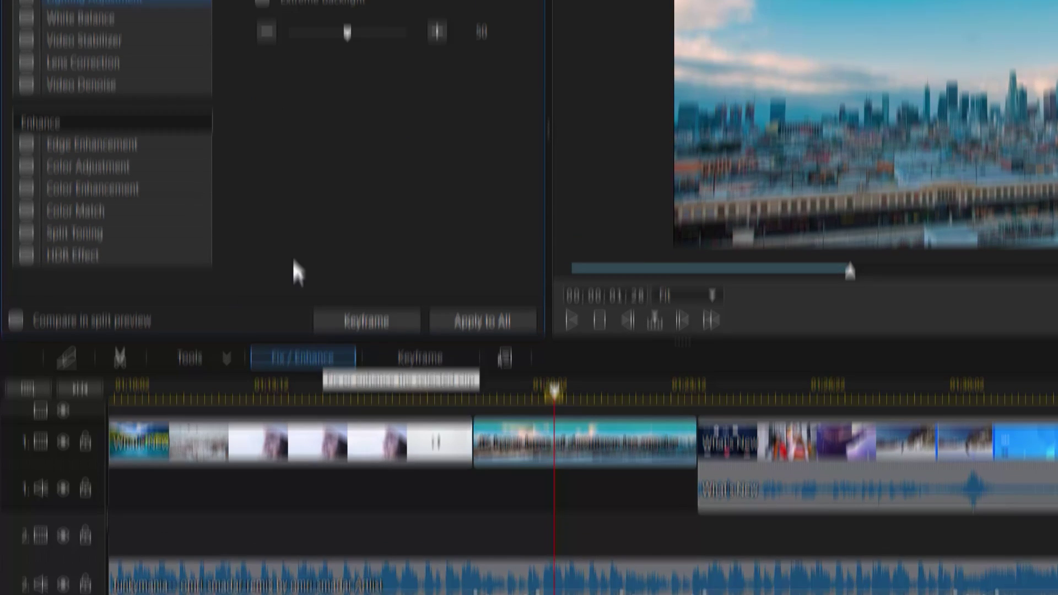
Edit the hyper-lapse clip in ColorDirector, raising the White Balance temperature to 19.
click(244, 54)
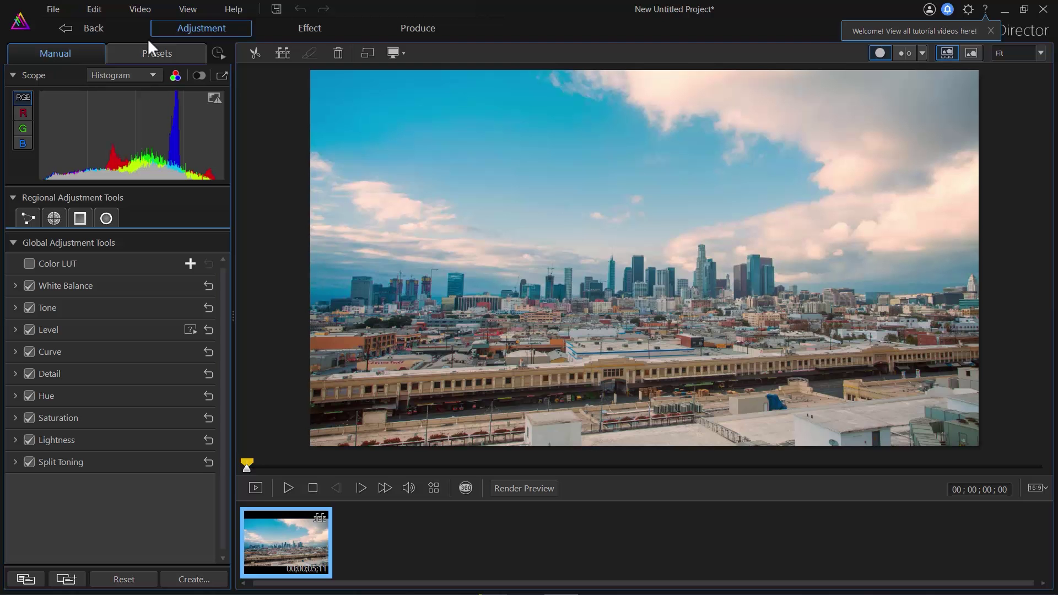
click(15, 286)
drag(128, 328, 132, 328)
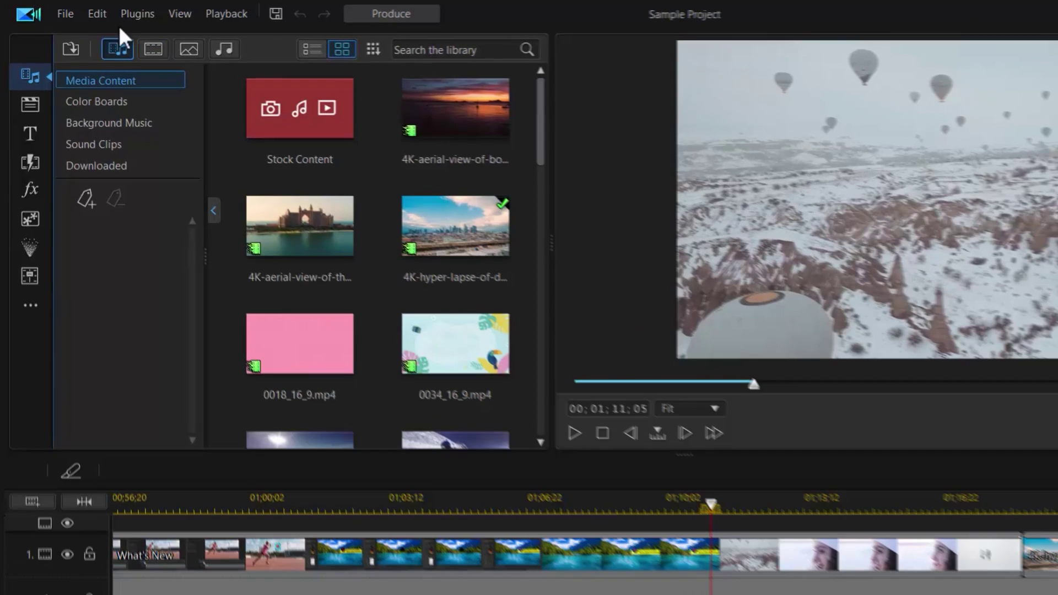
Pack Sample Project's materials, upload the 398.66 MB pack to CyberLink Cloud, and view it there.
click(72, 11)
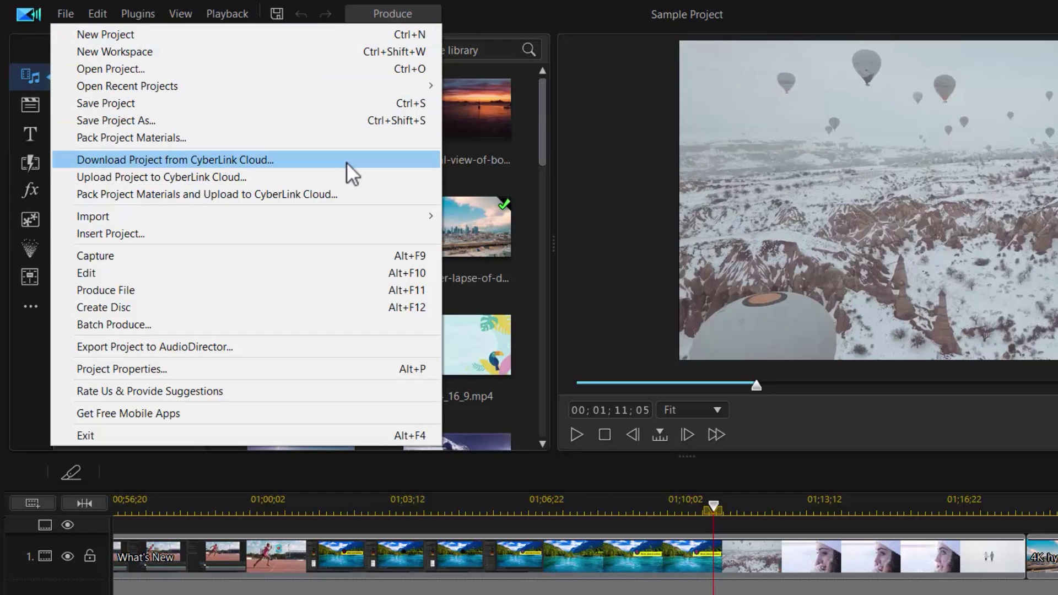
click(388, 192)
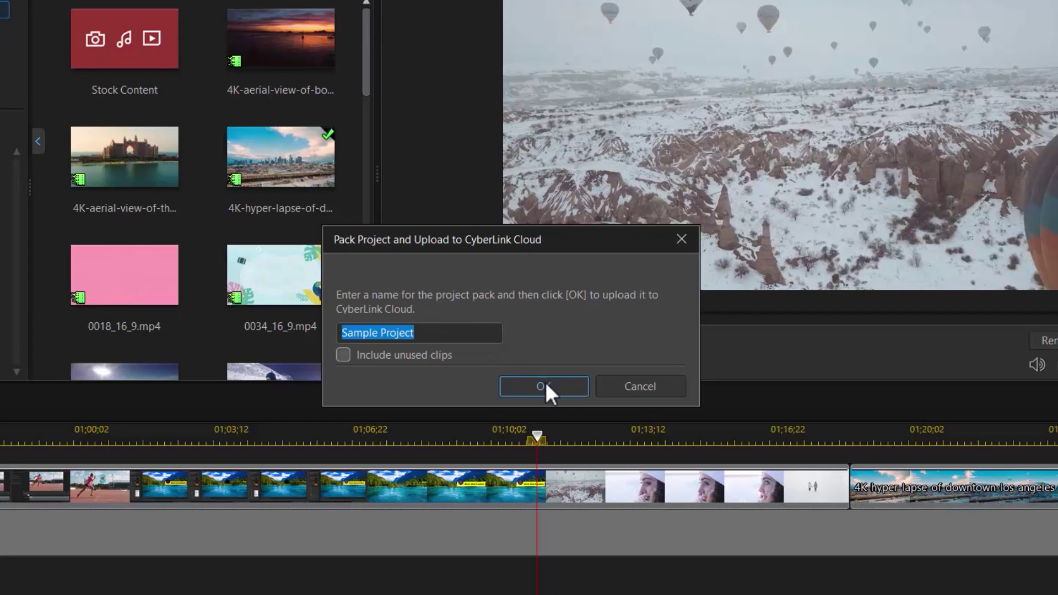
click(546, 384)
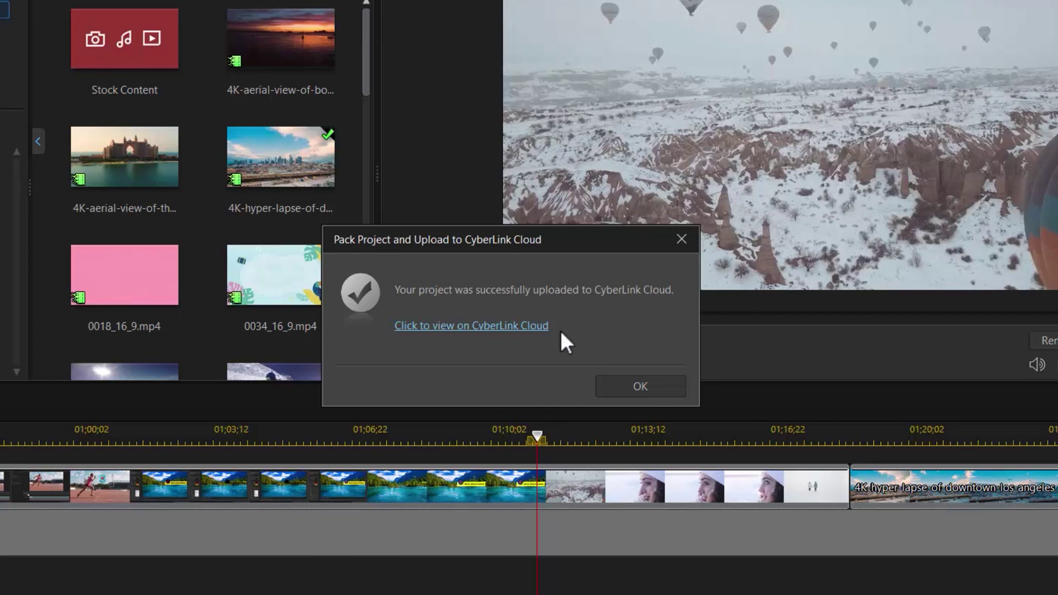
click(521, 327)
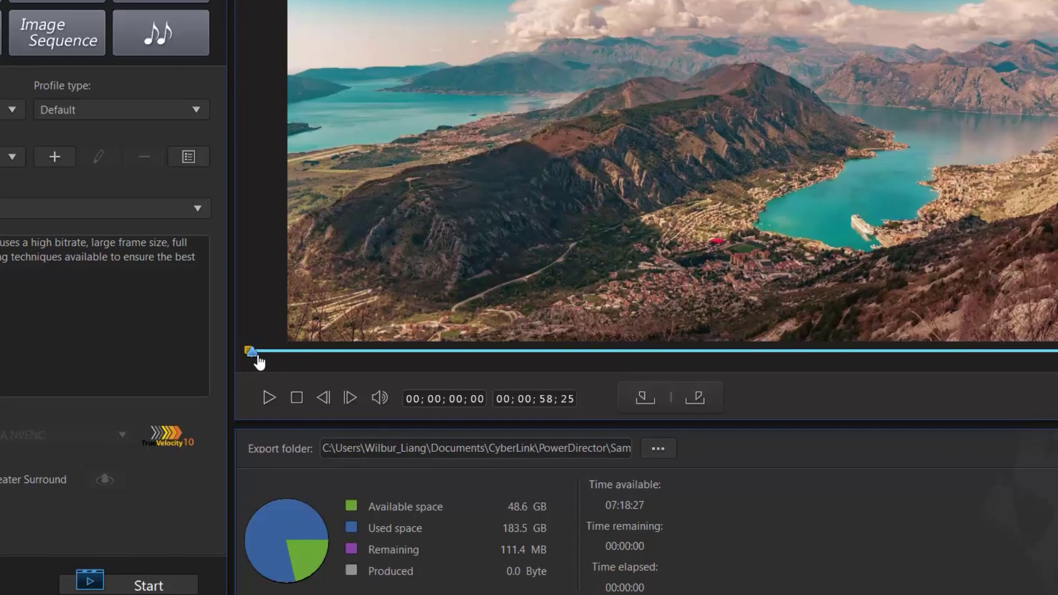
Set the export range from 00;00;22;16 to 00;00;29;15 with mark-in and mark-out.
drag(258, 359, 587, 359)
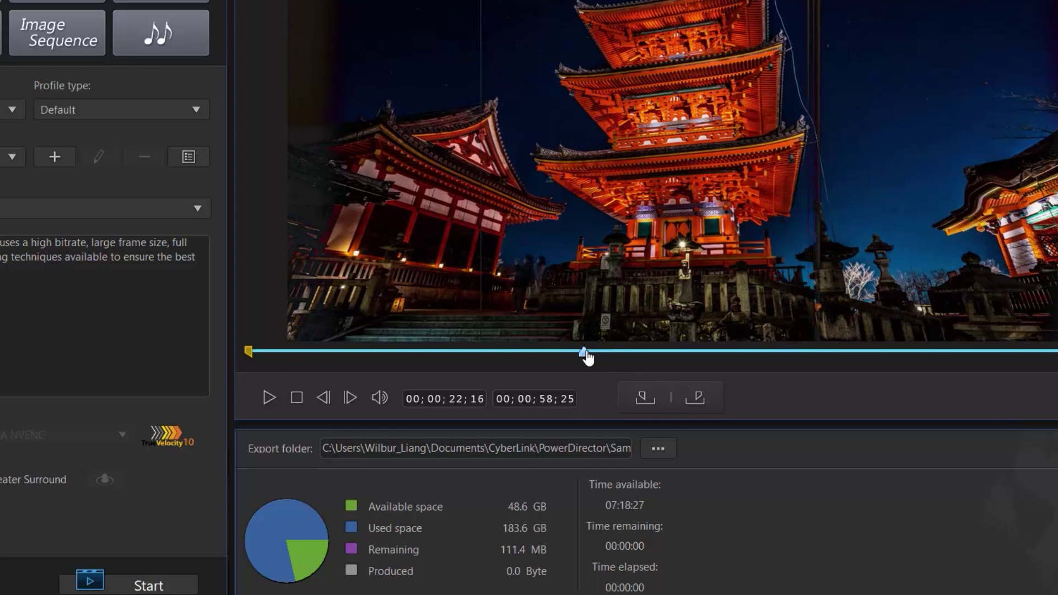
click(638, 396)
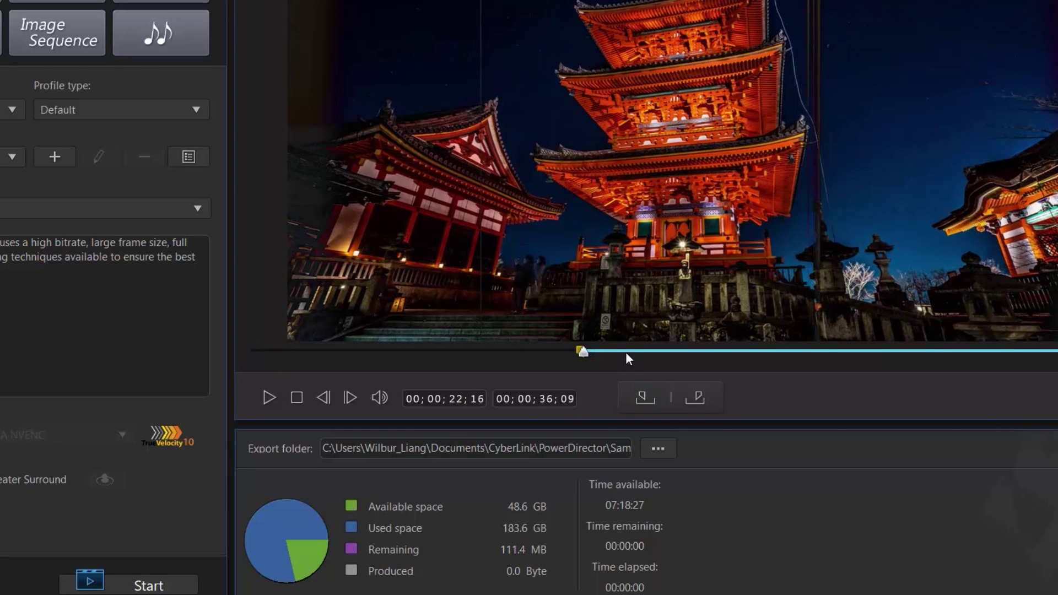
drag(627, 354, 687, 354)
click(700, 396)
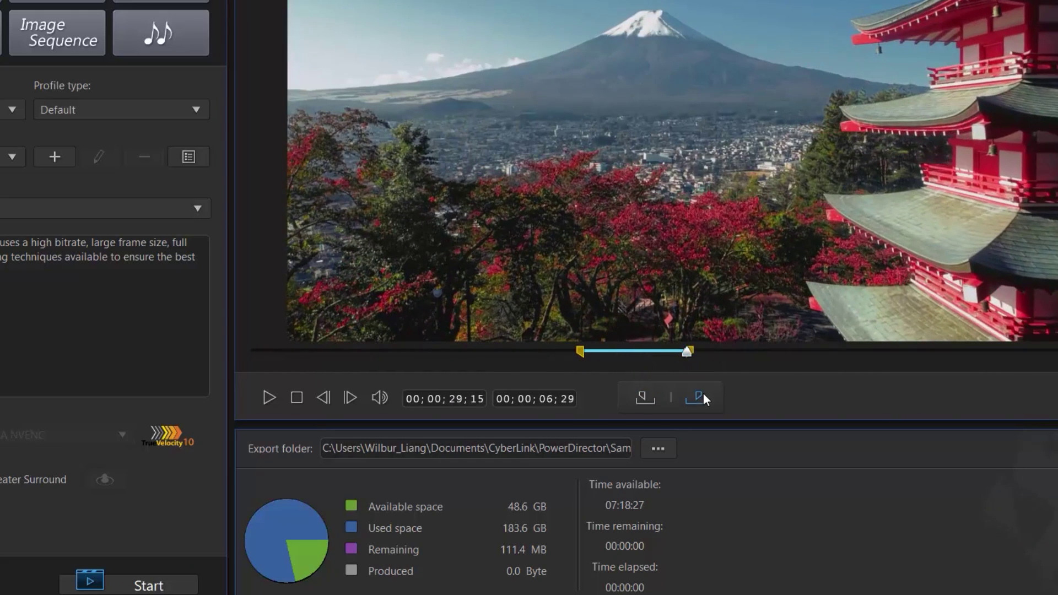